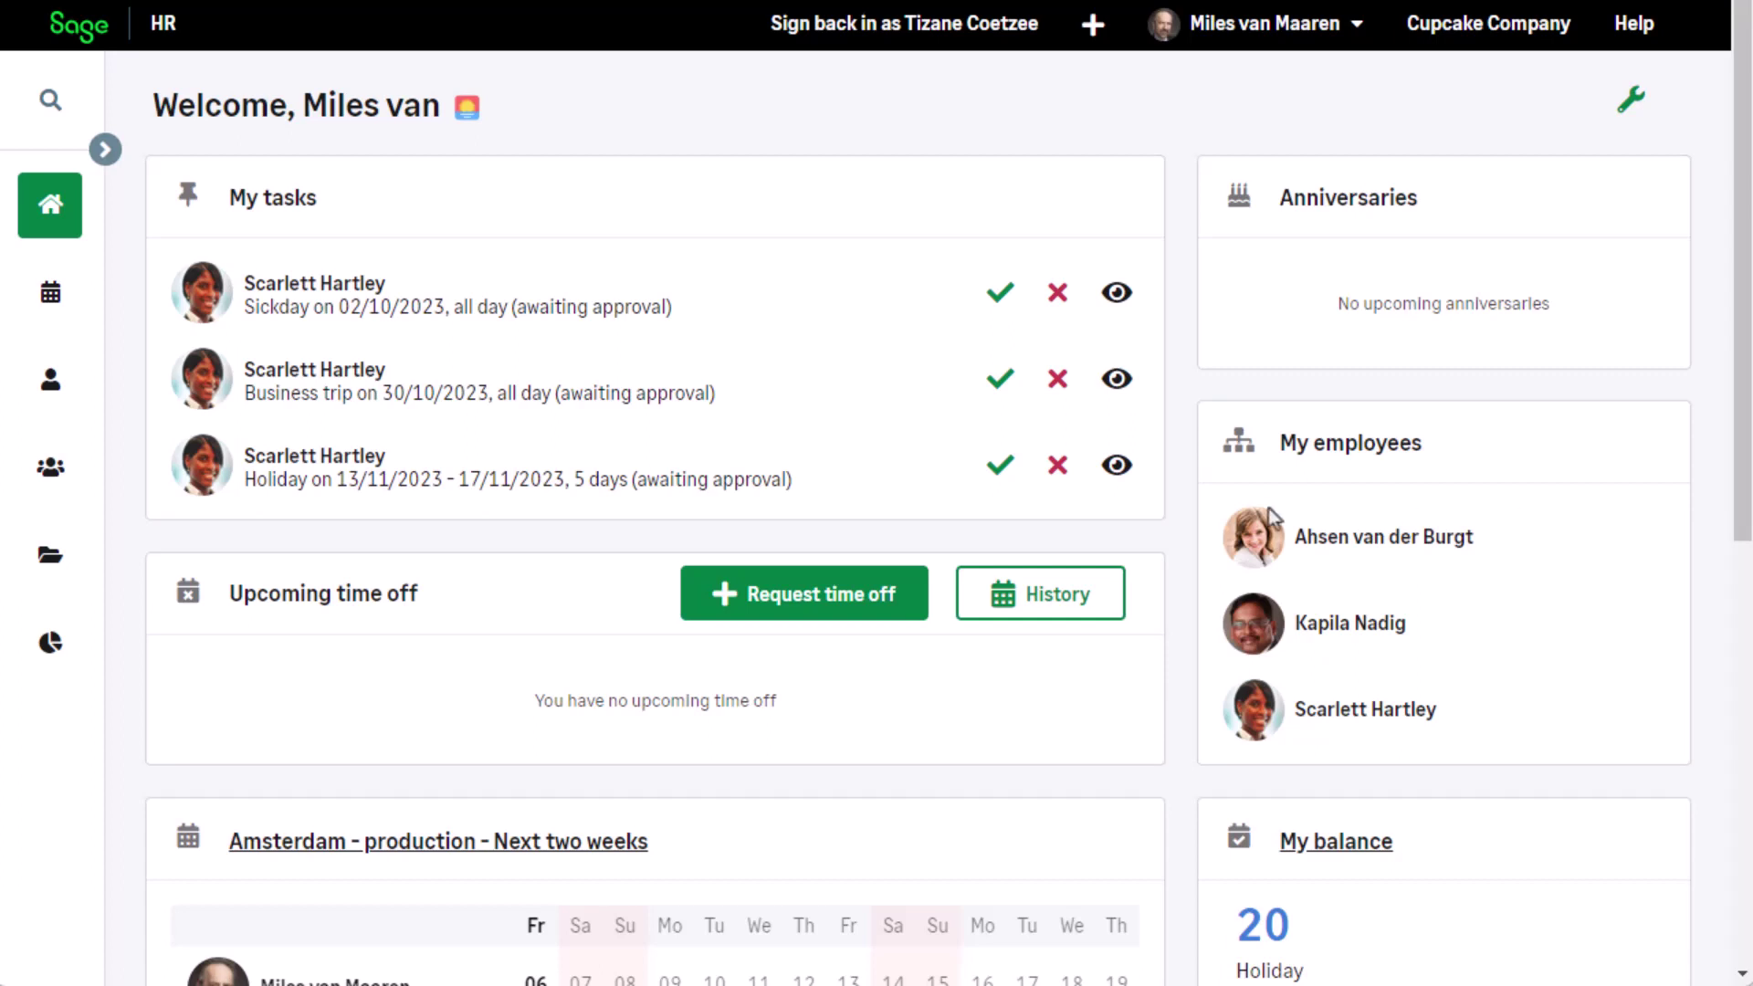
Step: Review the 13/11–17/11/2023 holiday request and approve it with the message 'Approved'
click(1116, 469)
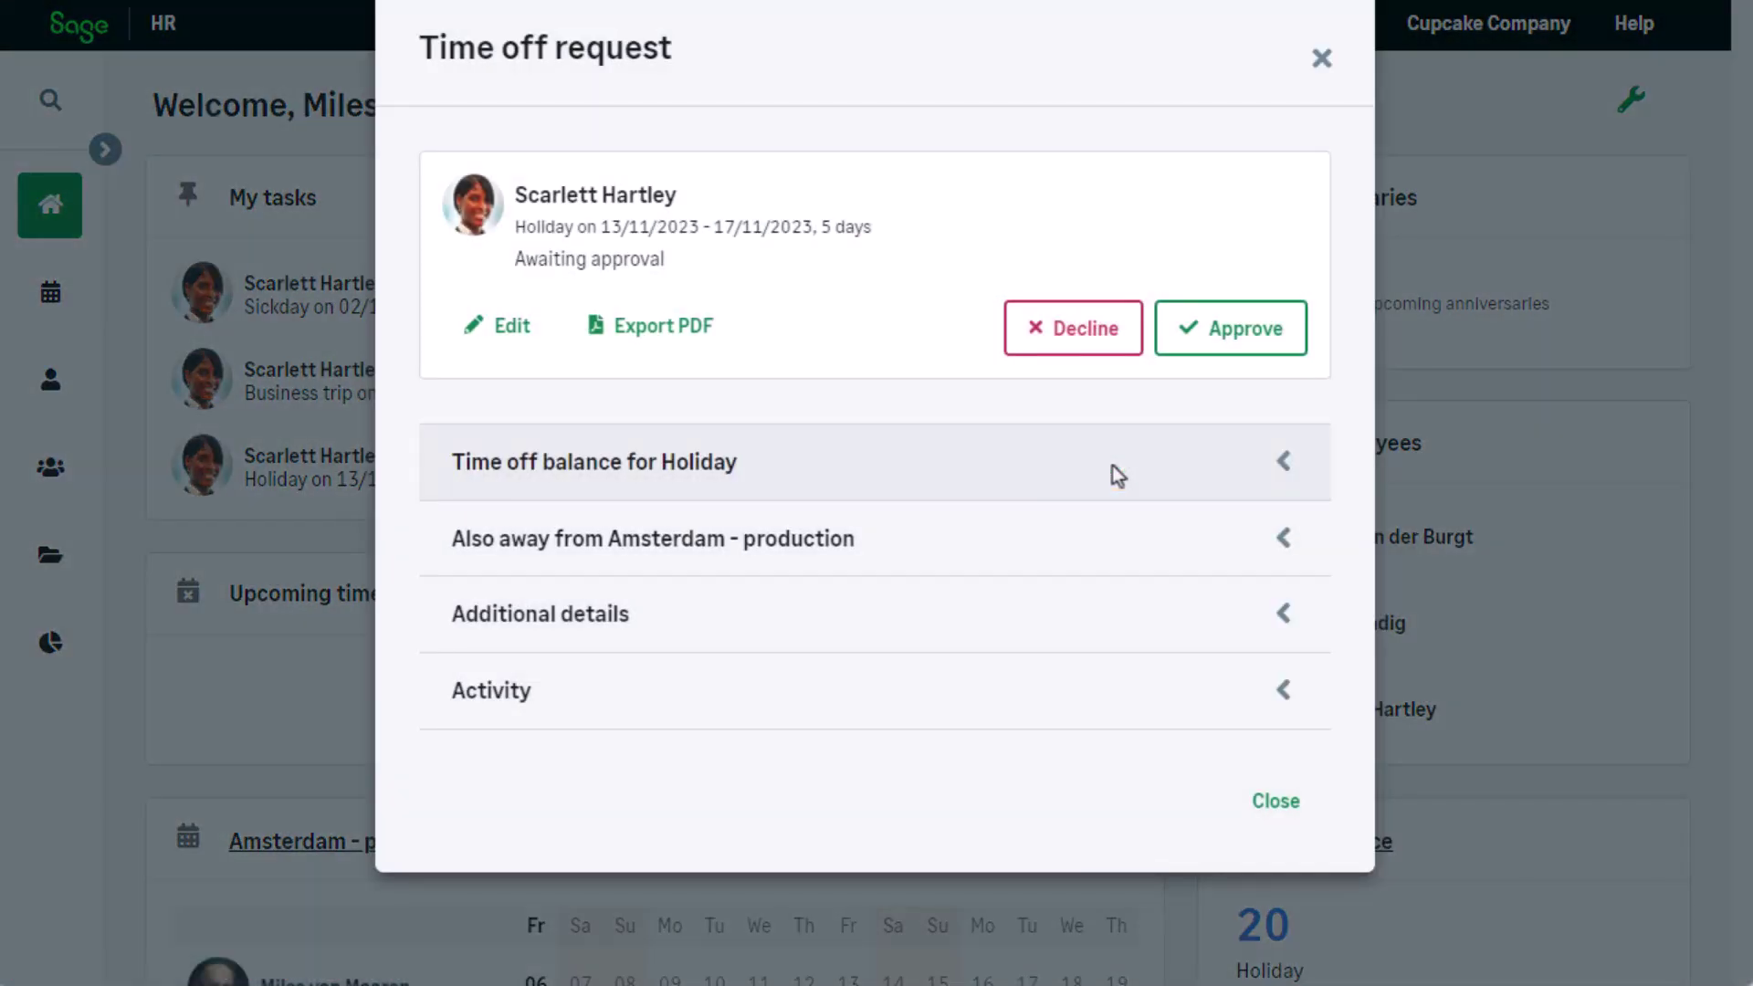
click(1283, 551)
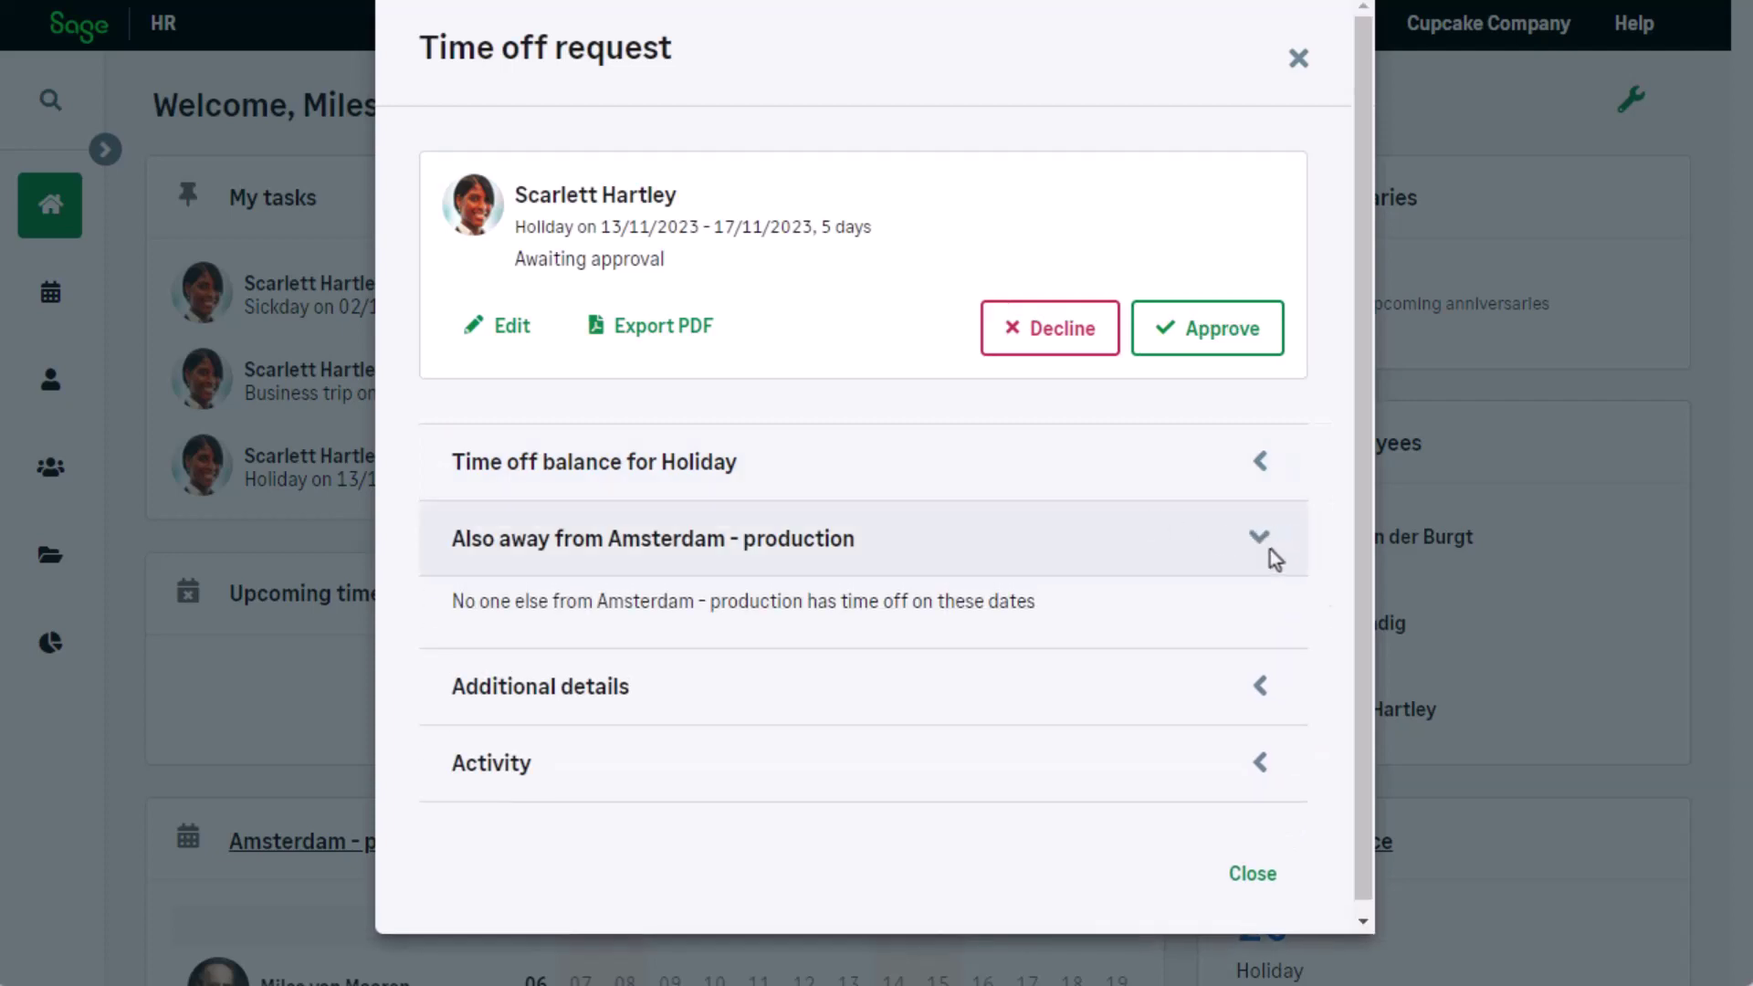
click(1269, 549)
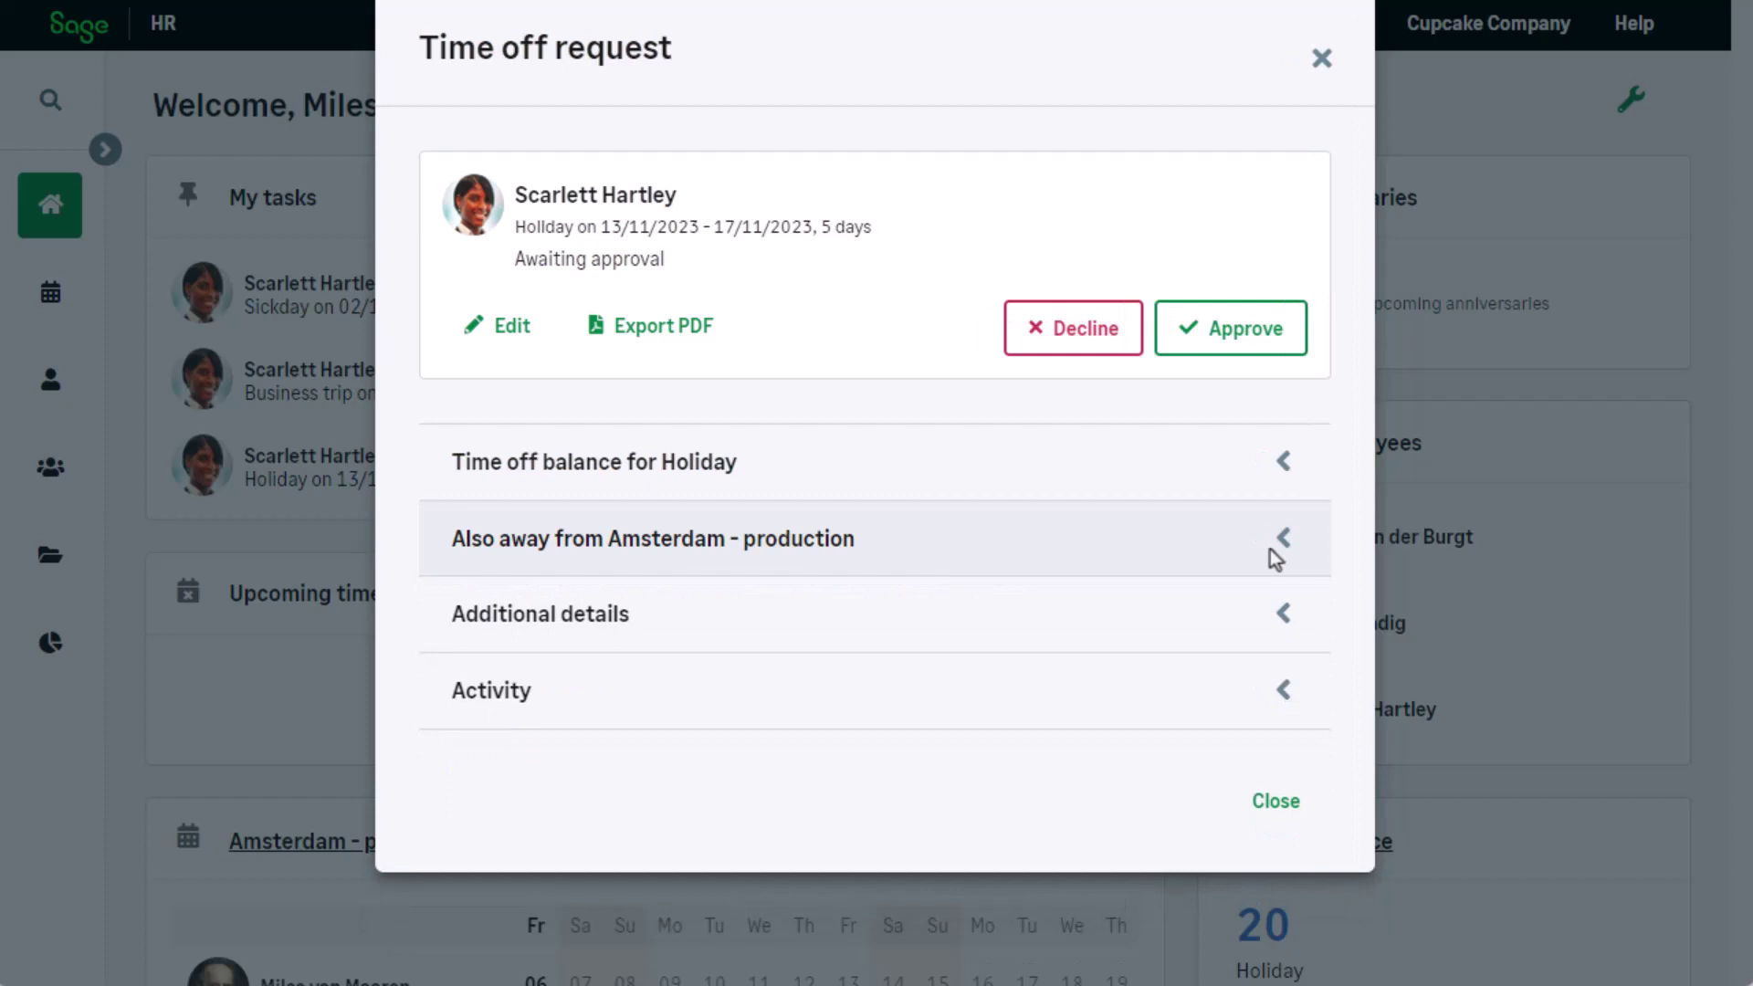
click(1230, 330)
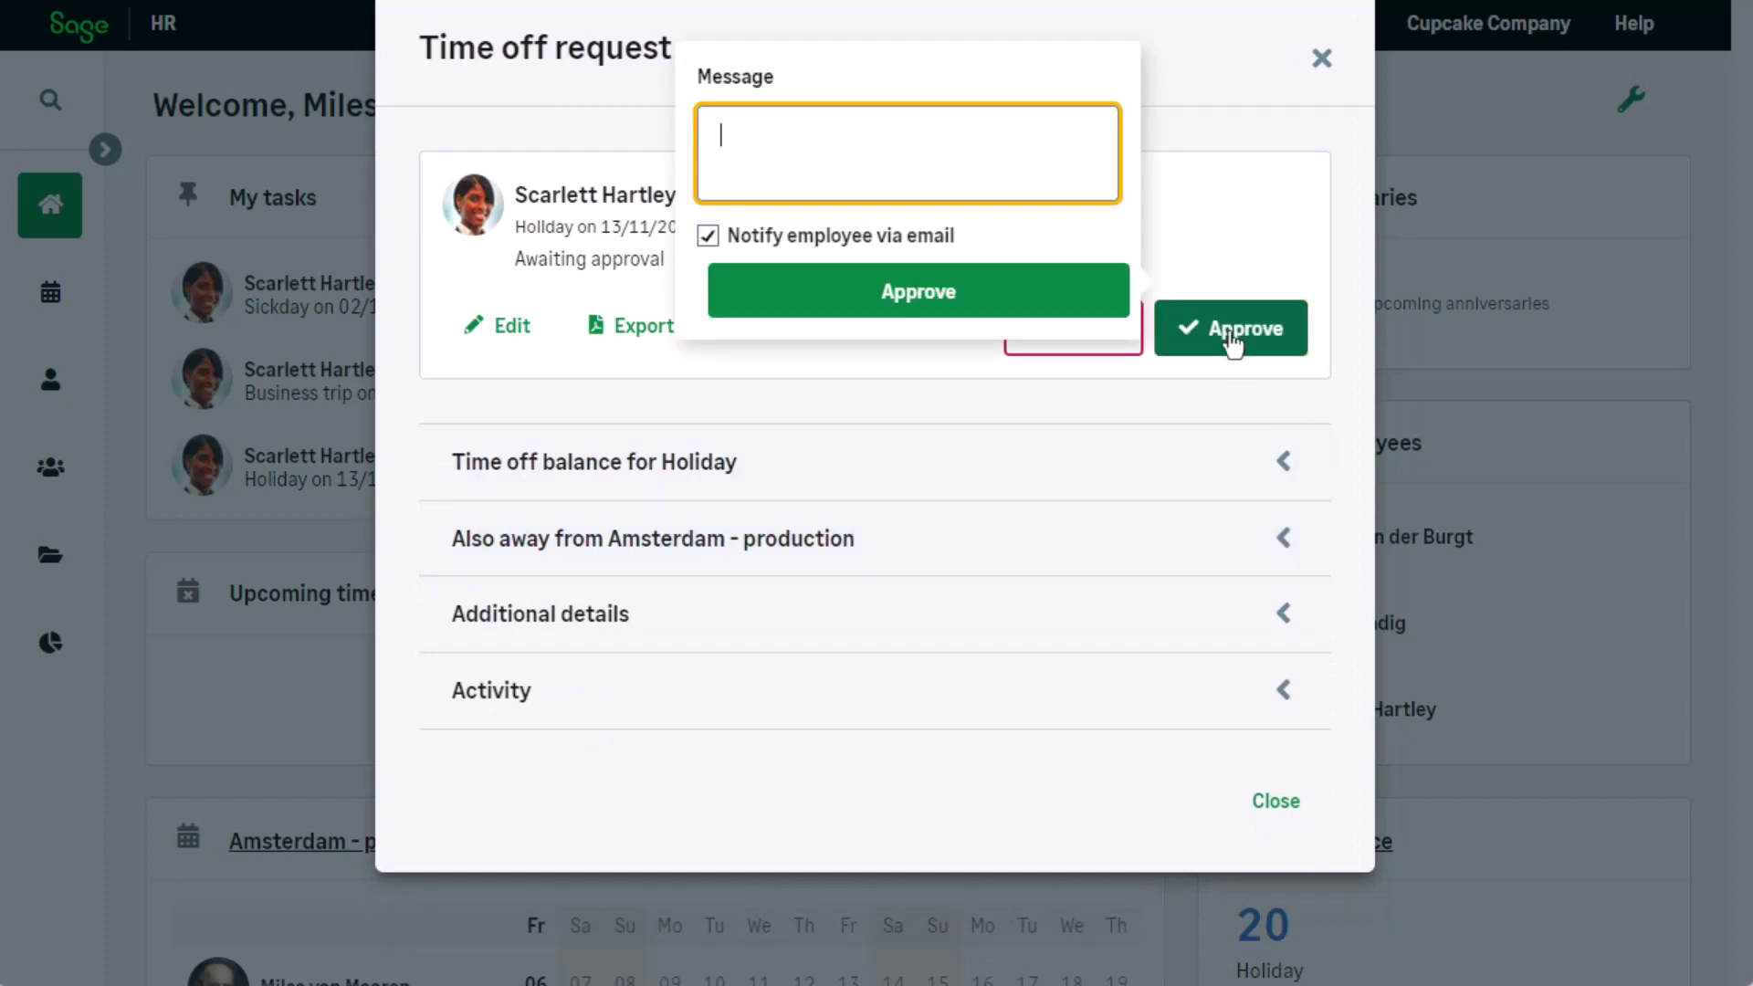
text(Approved)
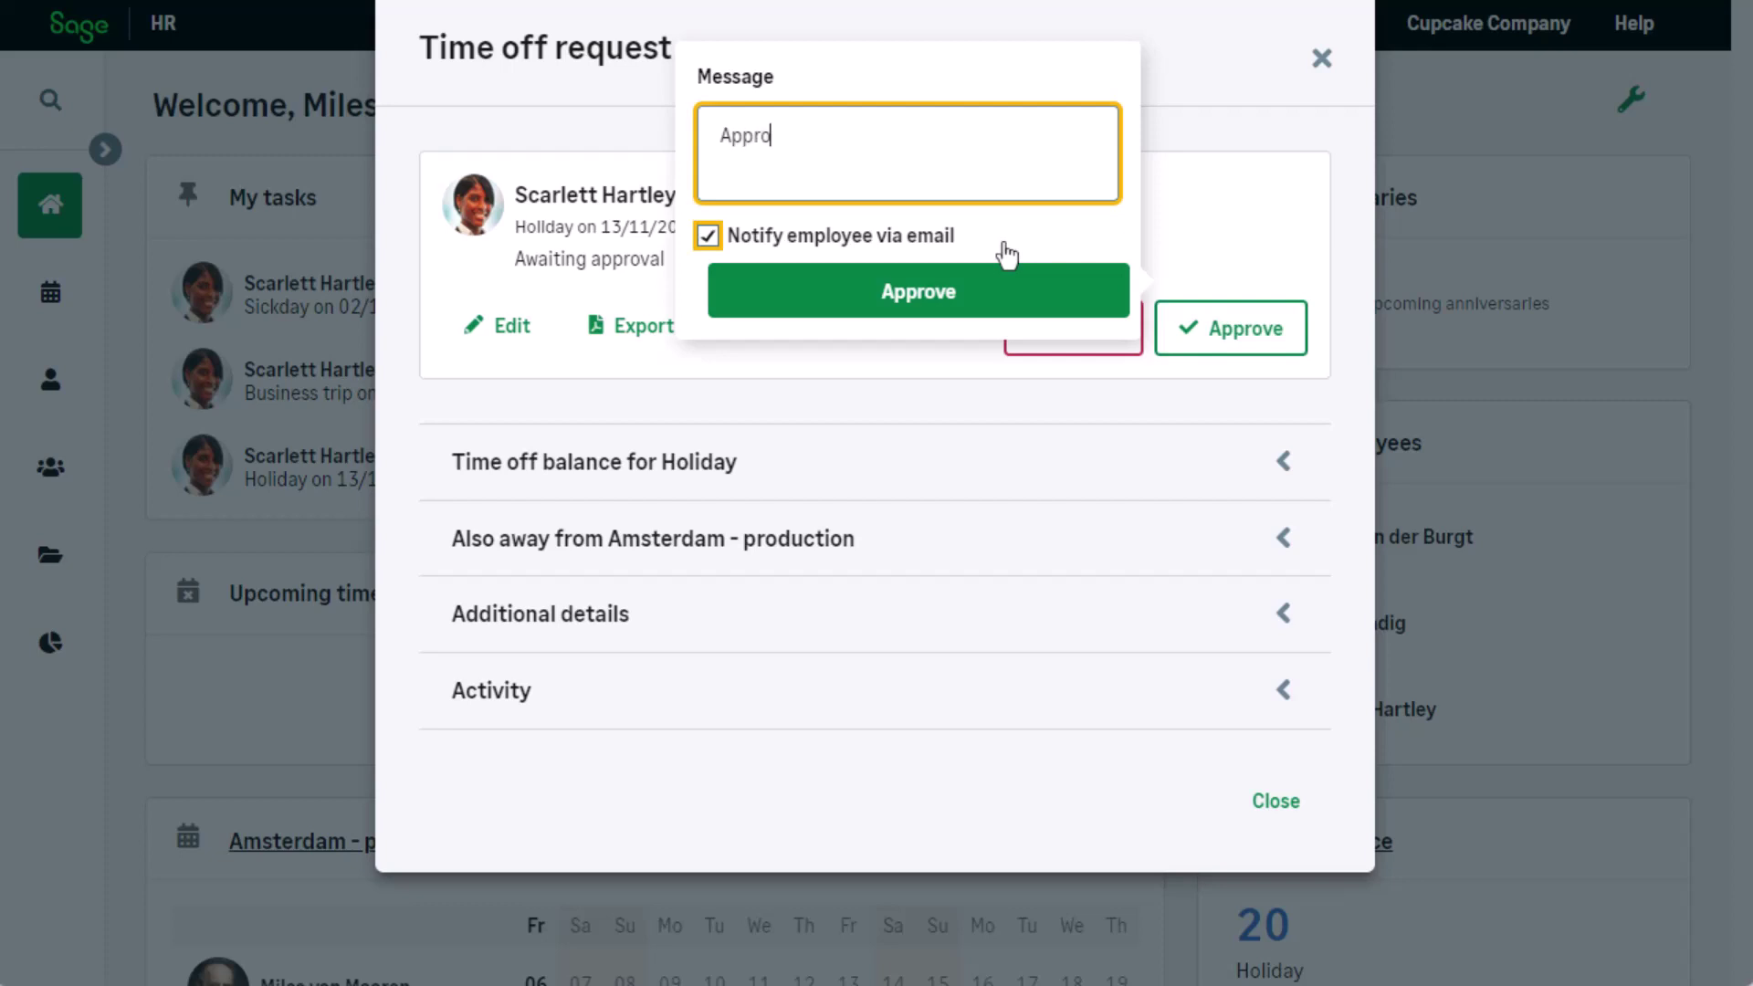
click(908, 294)
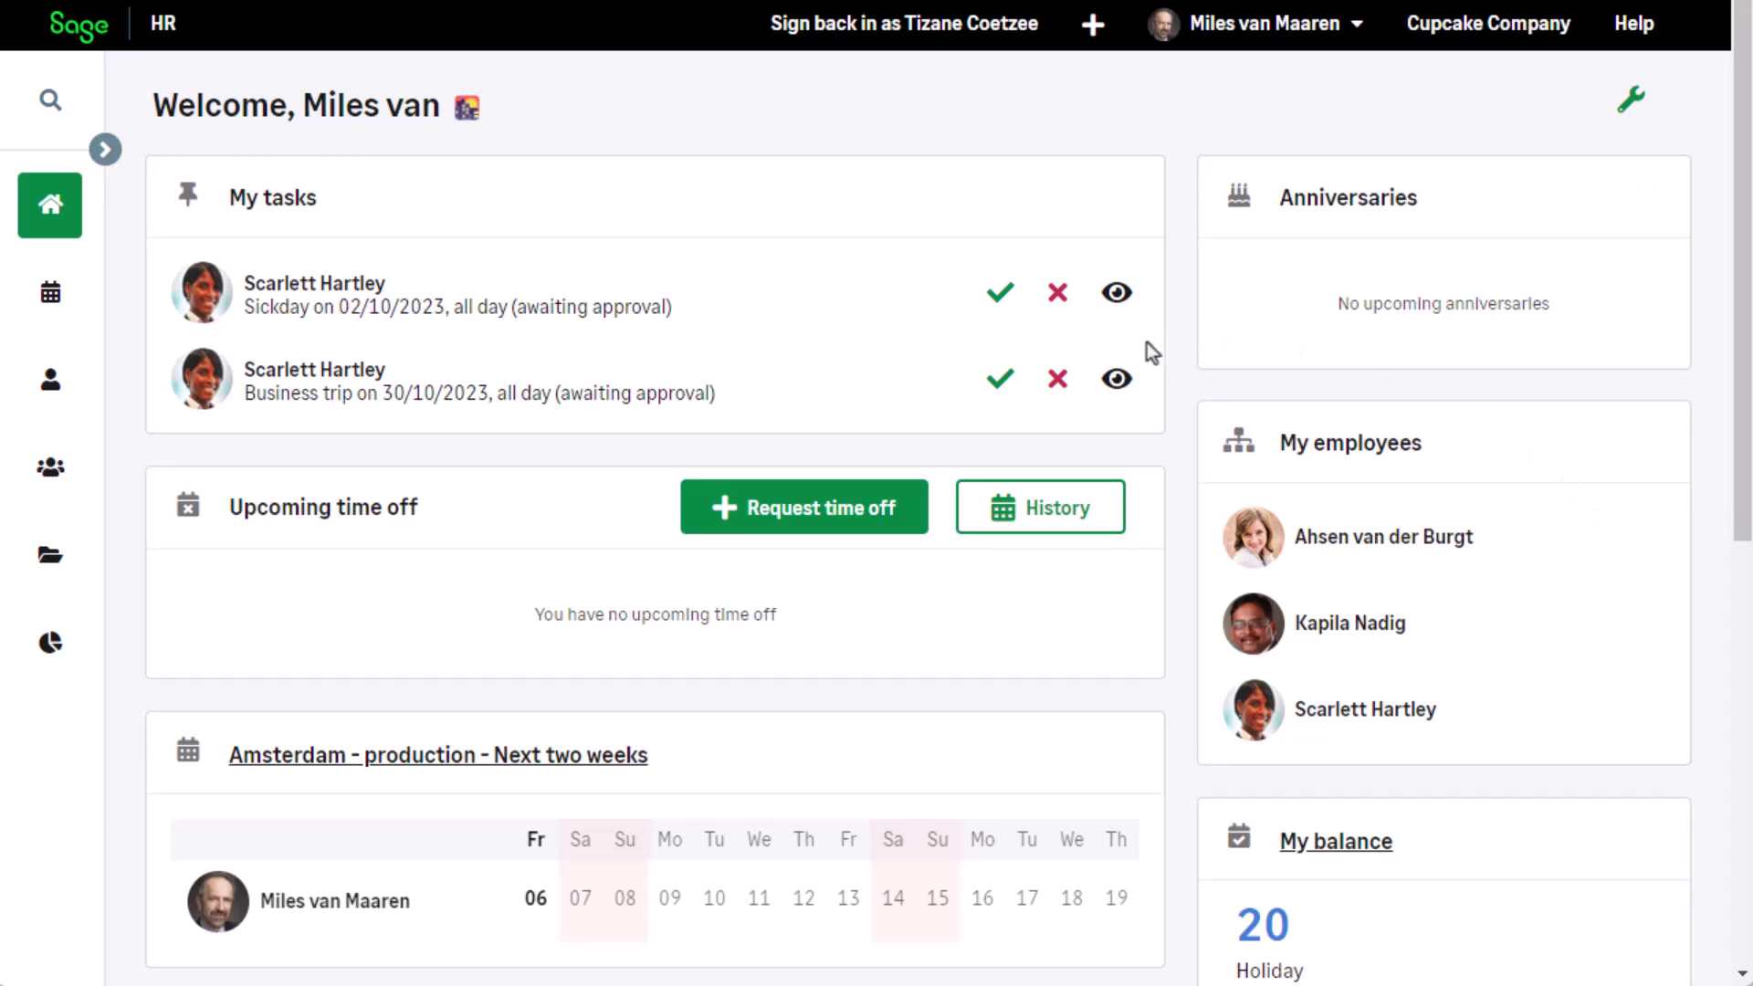
Step: Edit the 30/10/2023 business trip request and add the details 'Client visit in Amsterdam.'
click(1117, 379)
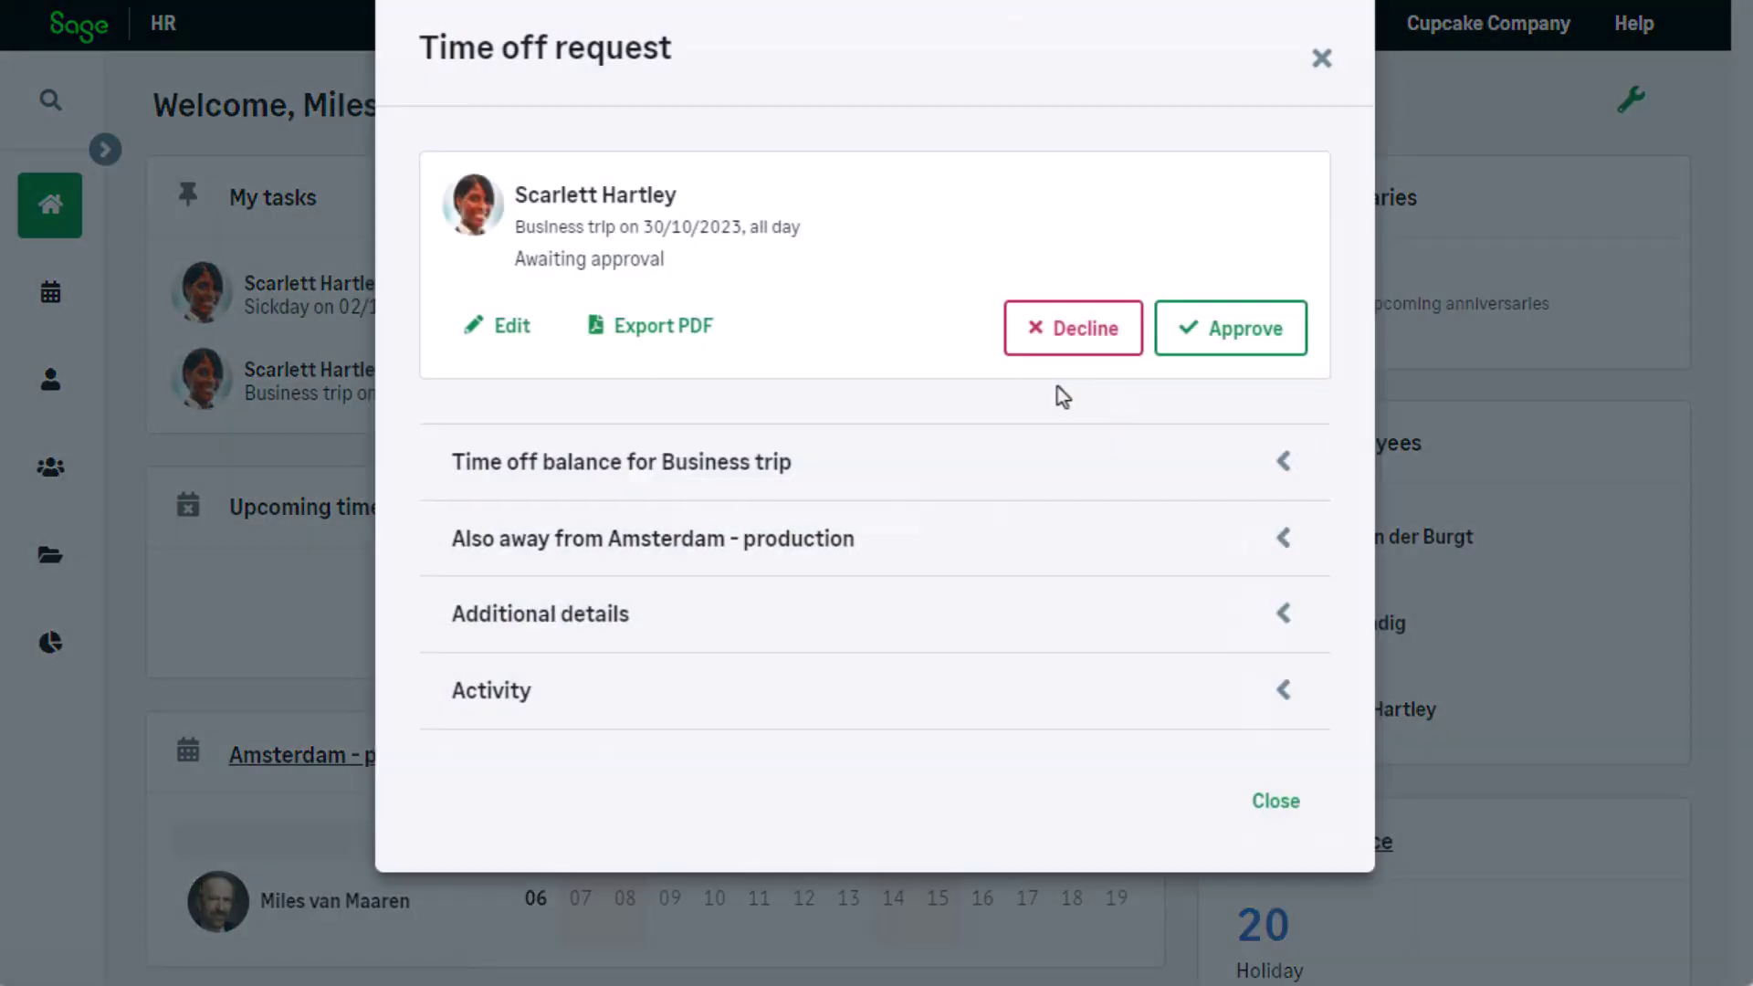
click(500, 326)
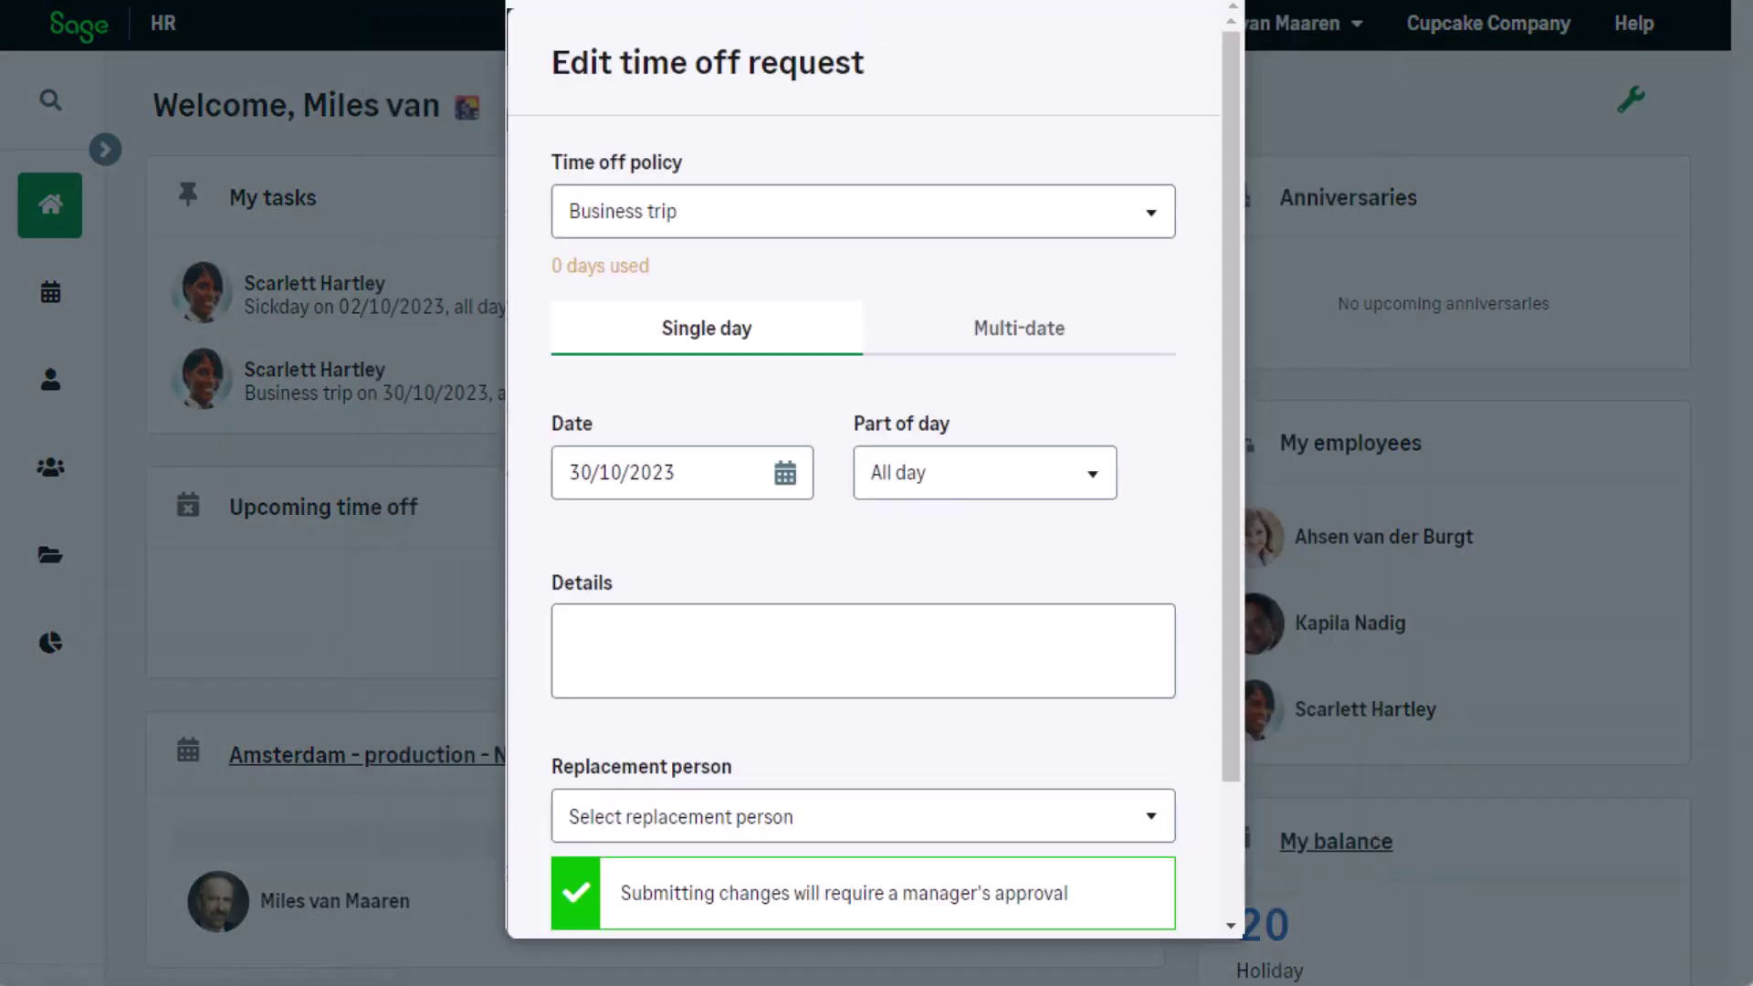
click(808, 630)
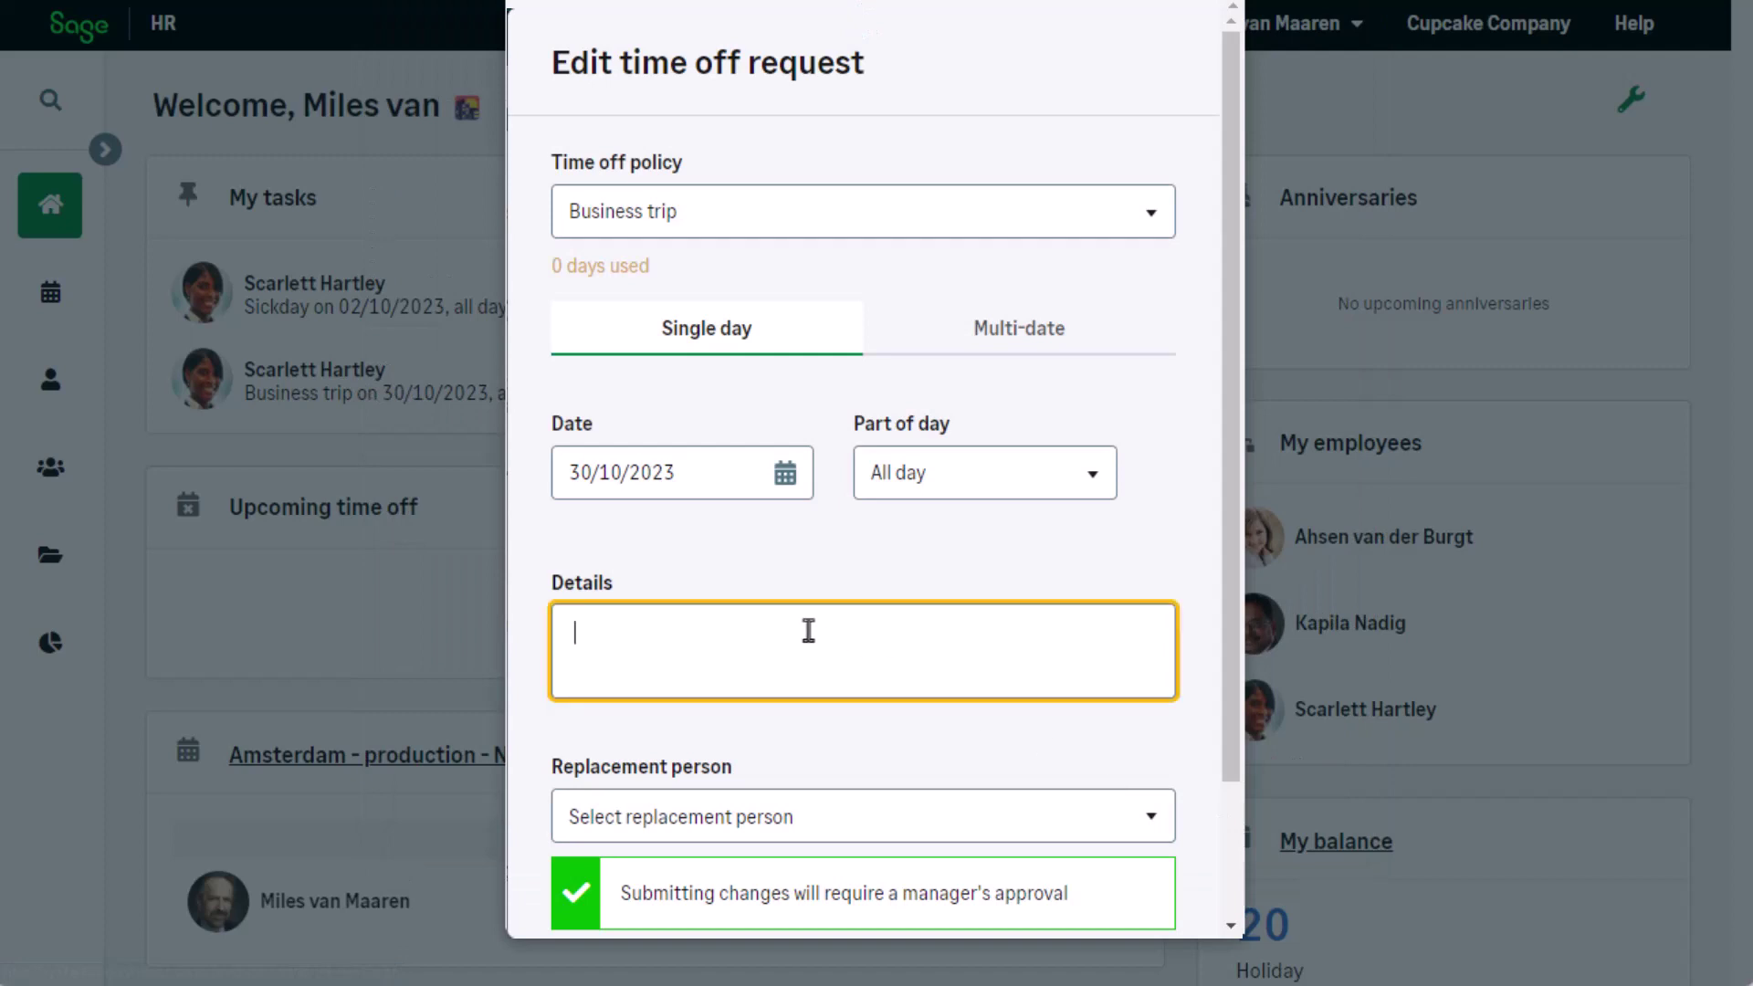
text(Client visit in Amsterdam)
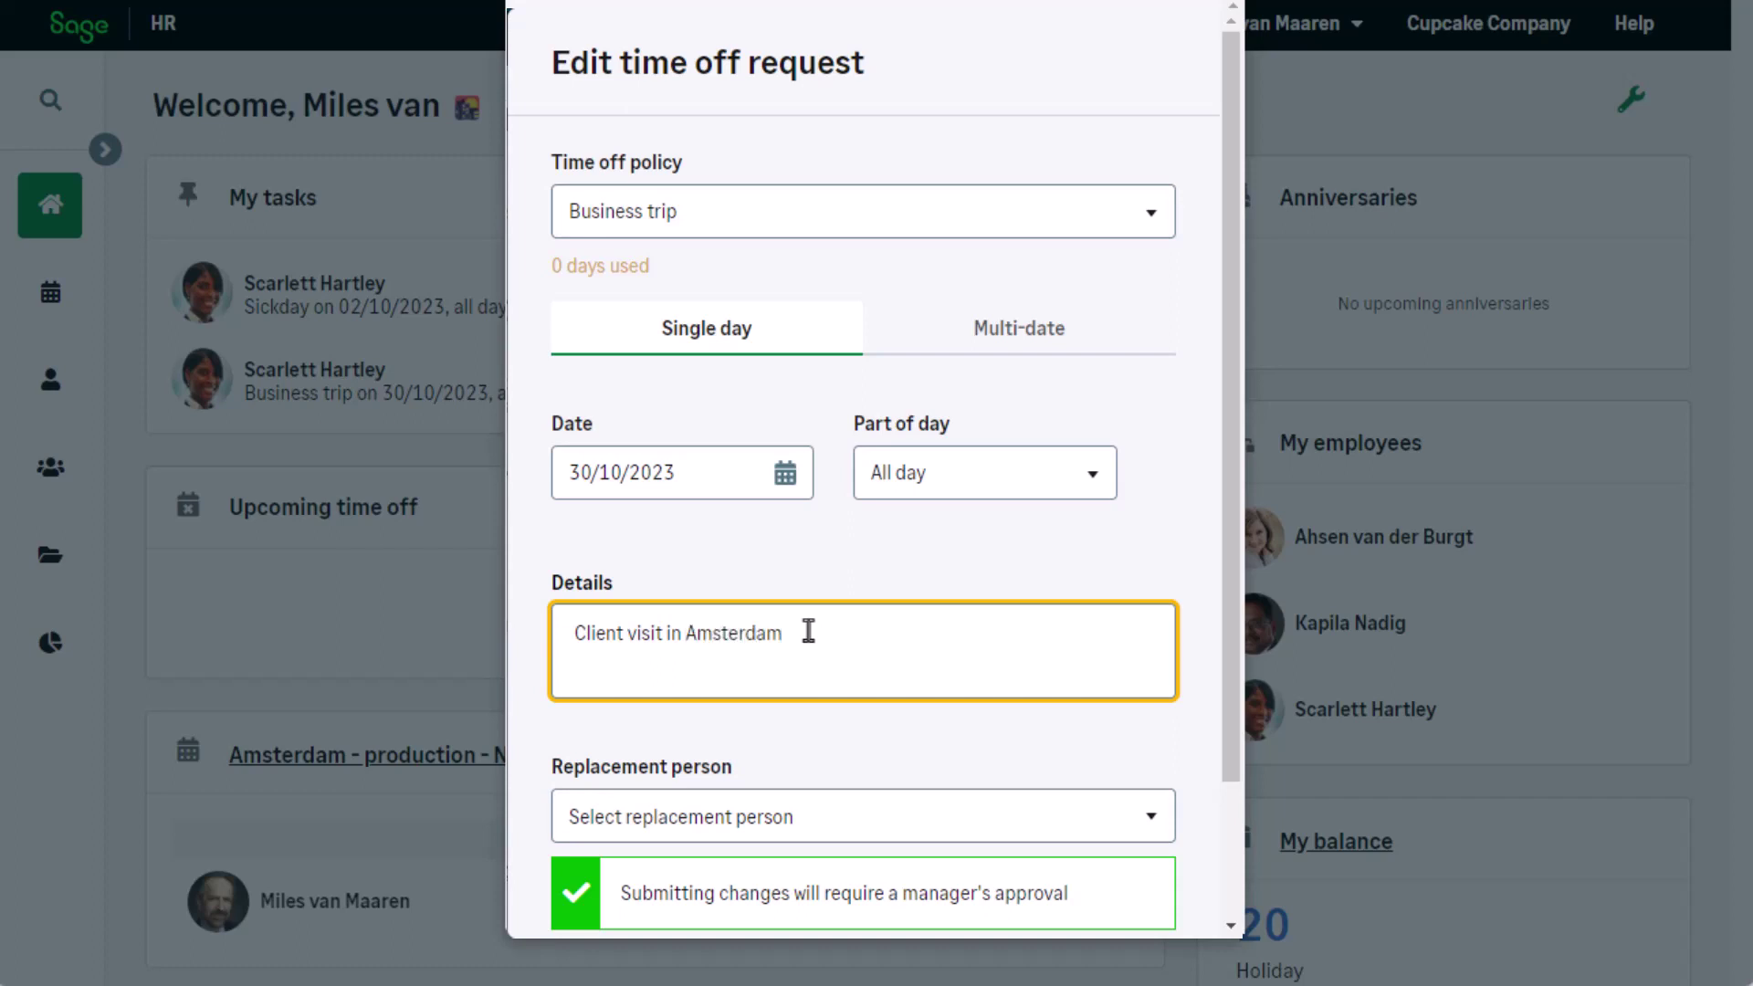
text(.)
Step: Leave the replacement person unselected and submit the edited business trip request
scroll(1233, 469, down, 2)
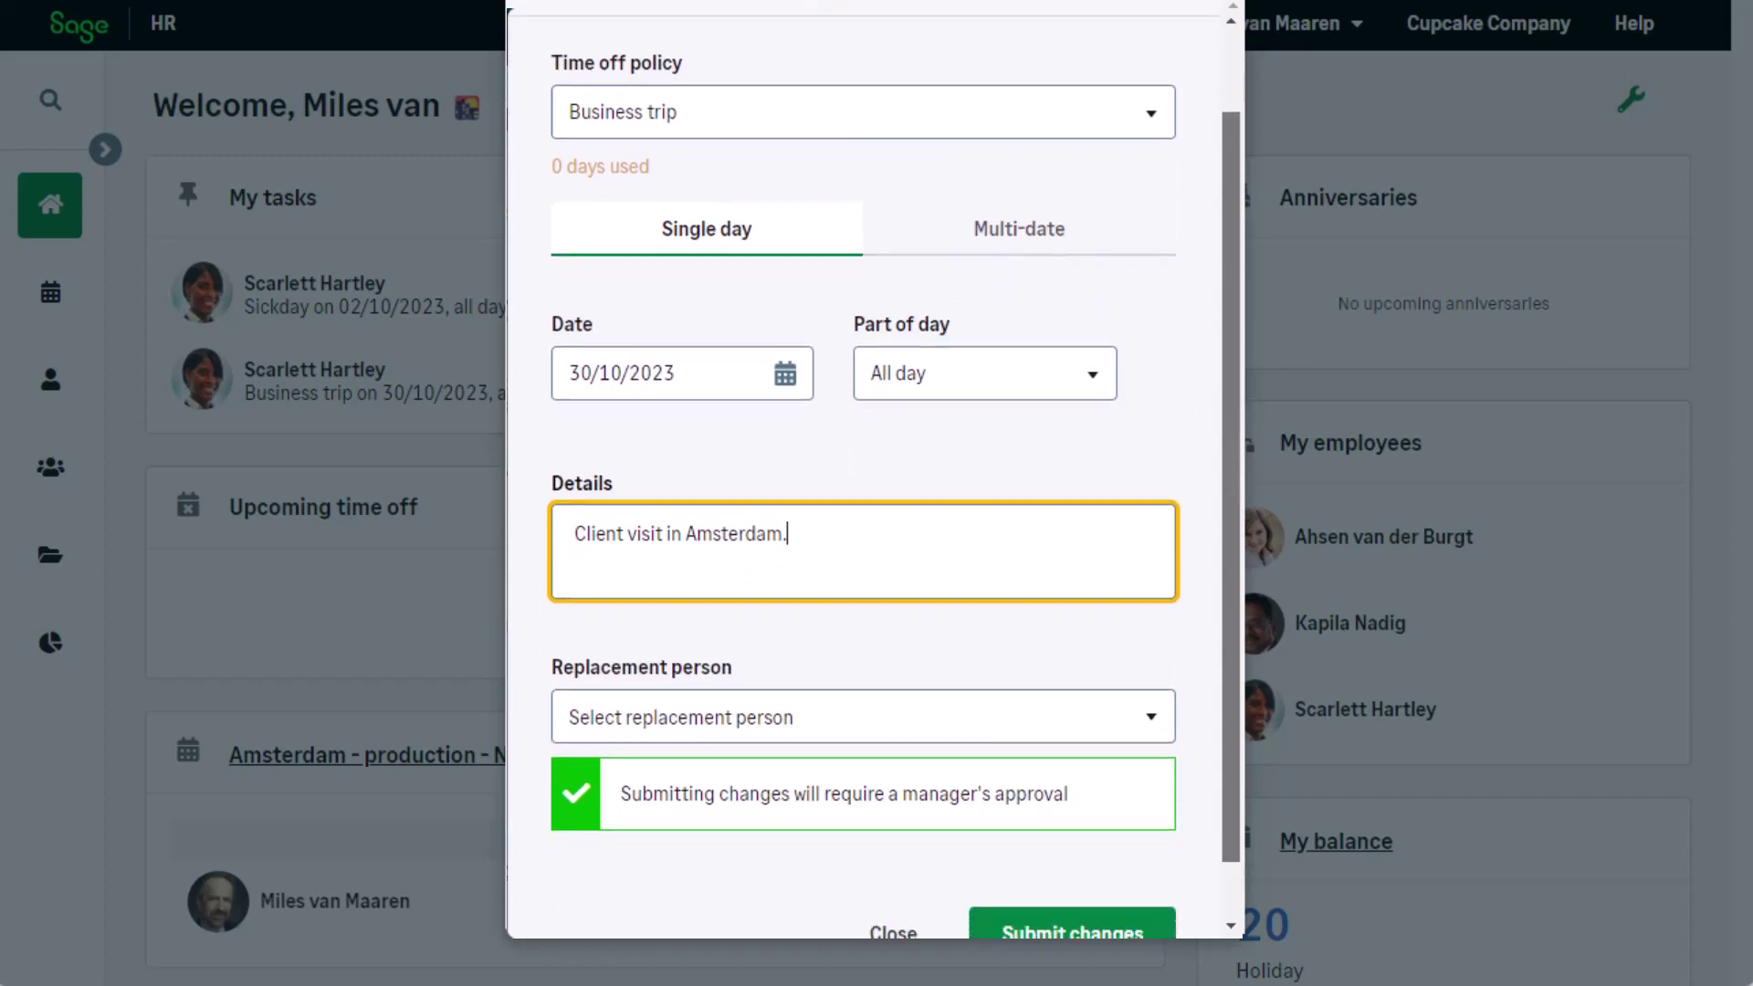
scroll(876, 465, down, 1)
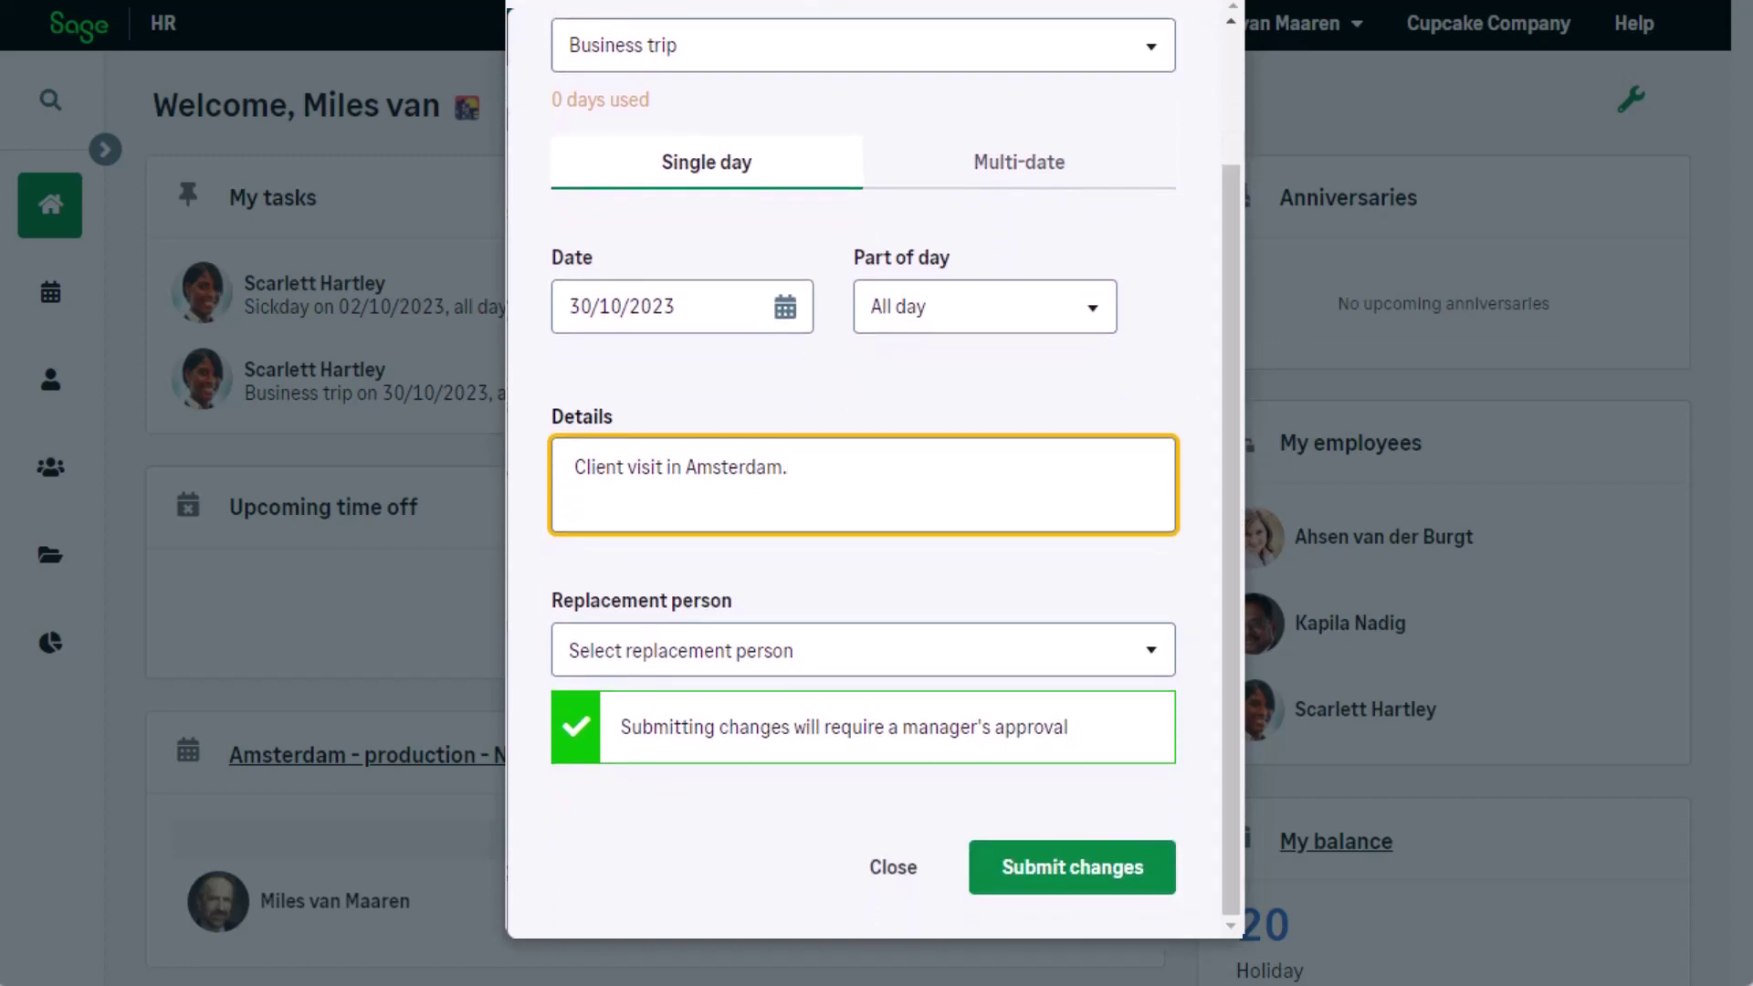
click(1164, 662)
drag(1164, 457, 1164, 619)
click(791, 849)
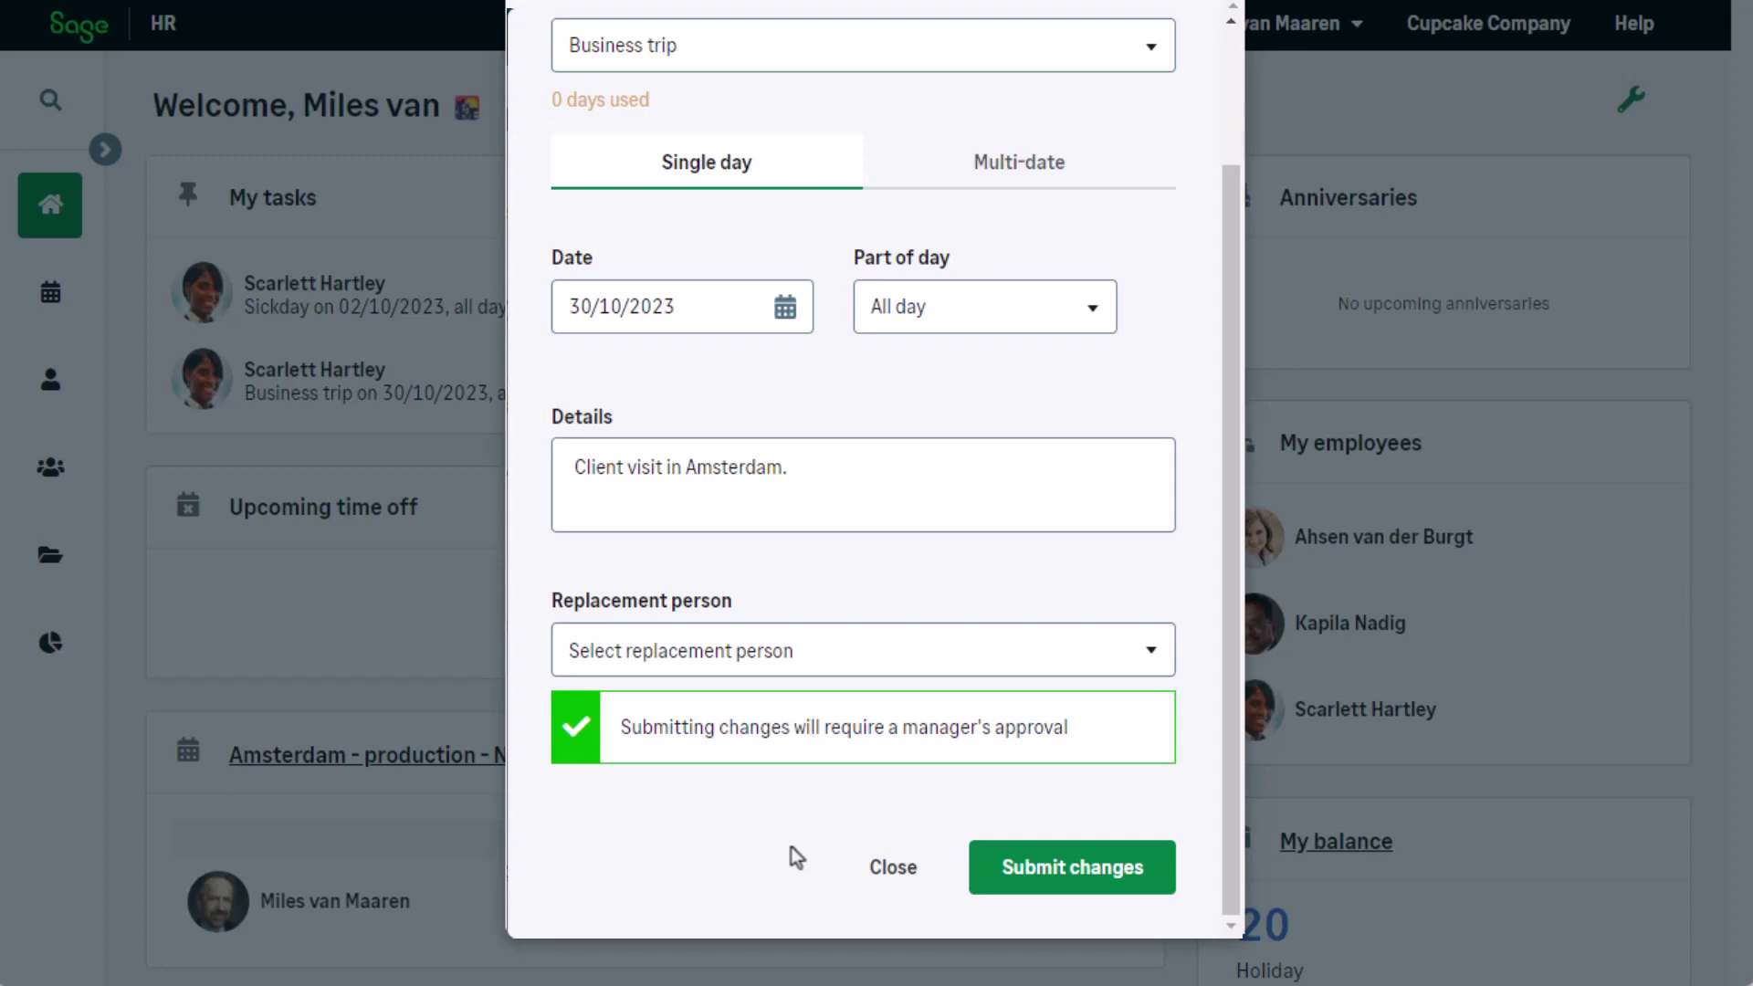
click(1121, 886)
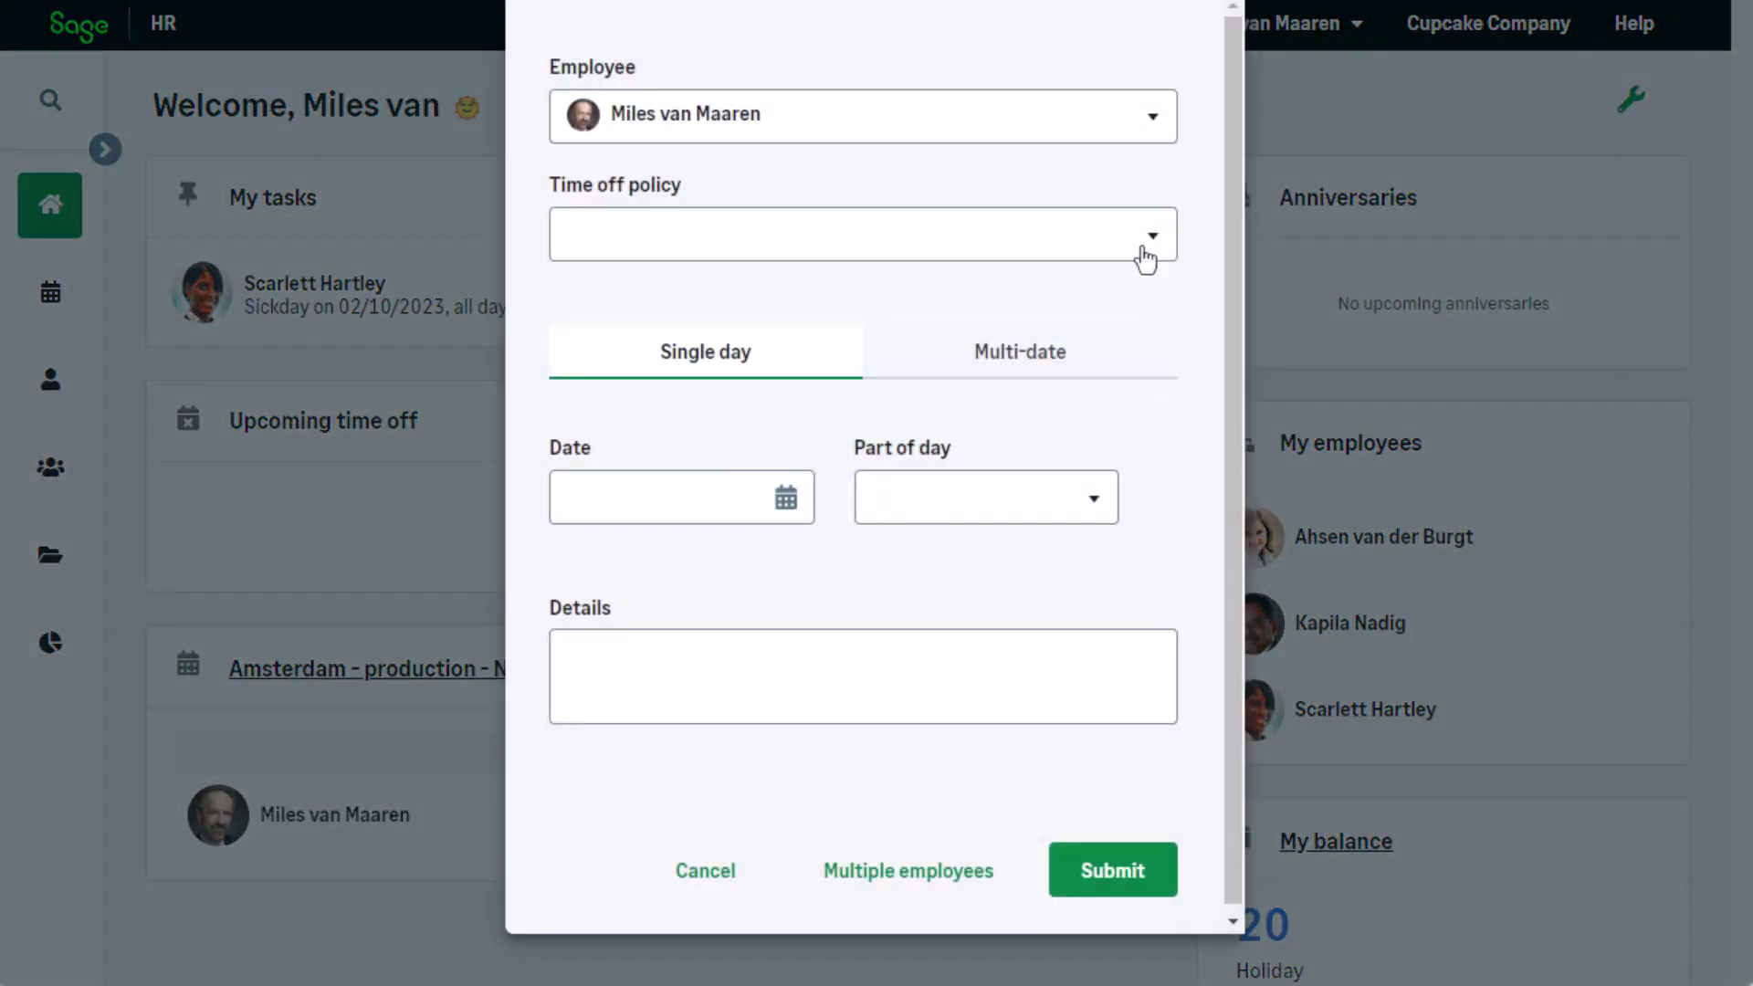
Step: Fill in an all-day Sickday request for 6 October 2023 with details 'Sick Leave'
click(1142, 128)
click(857, 367)
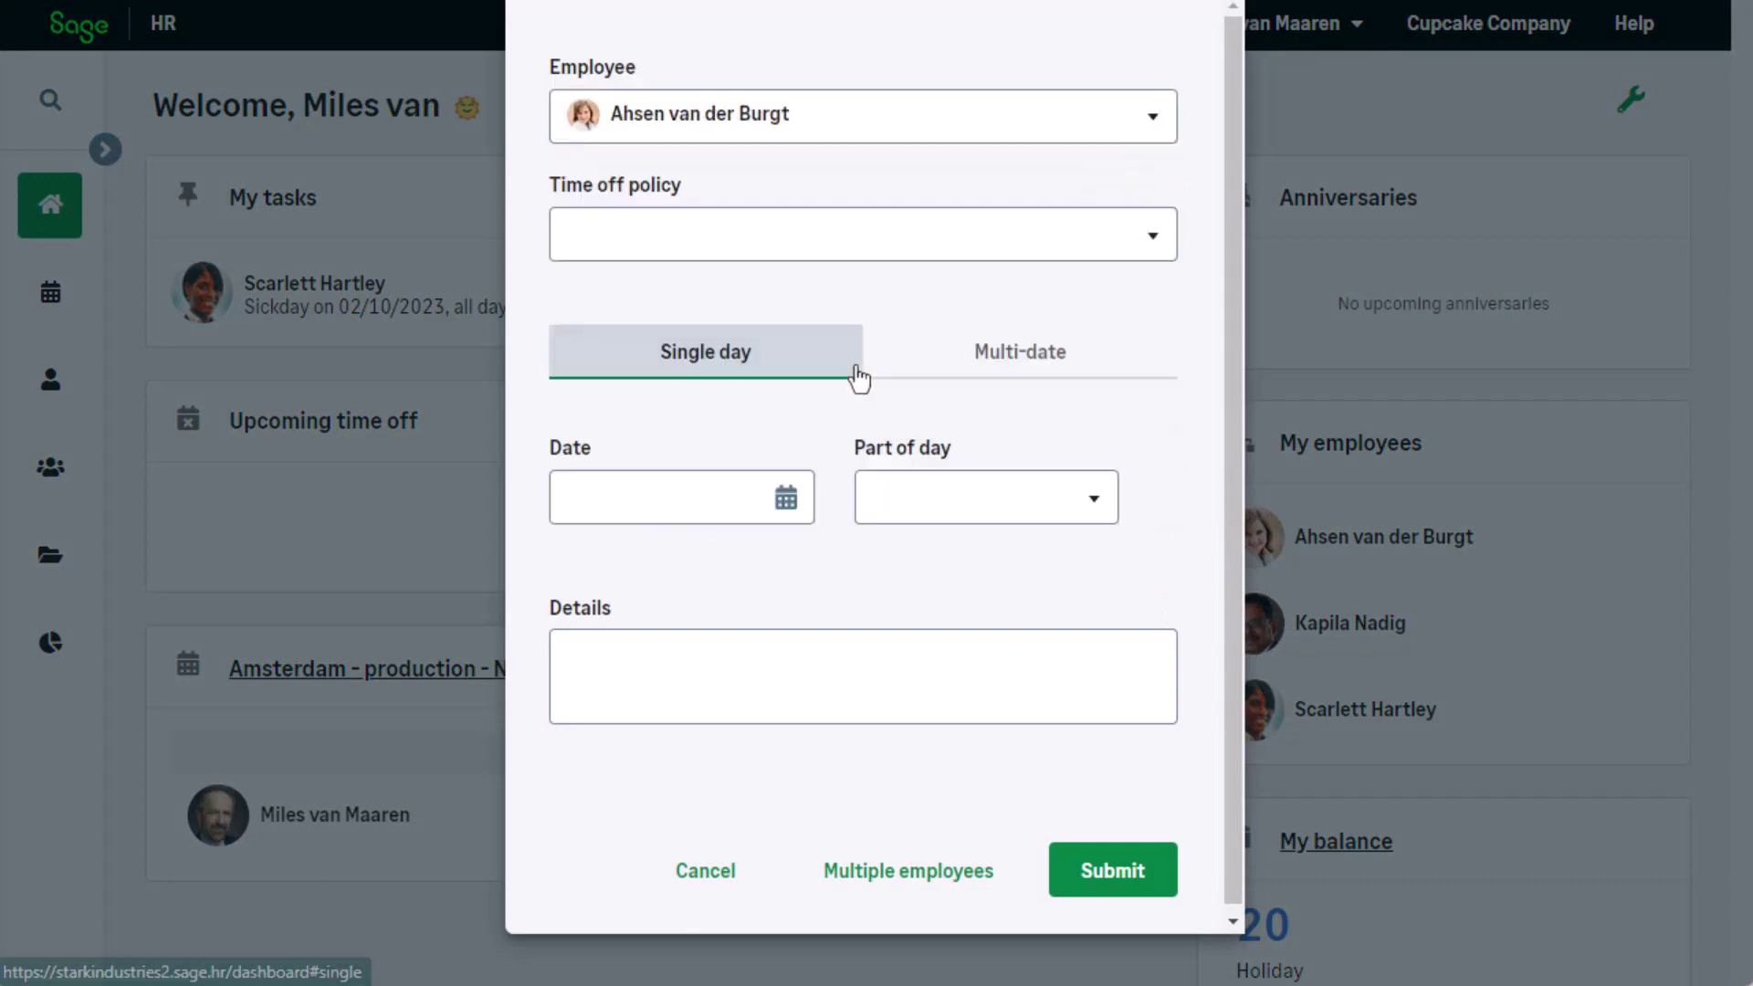
click(796, 262)
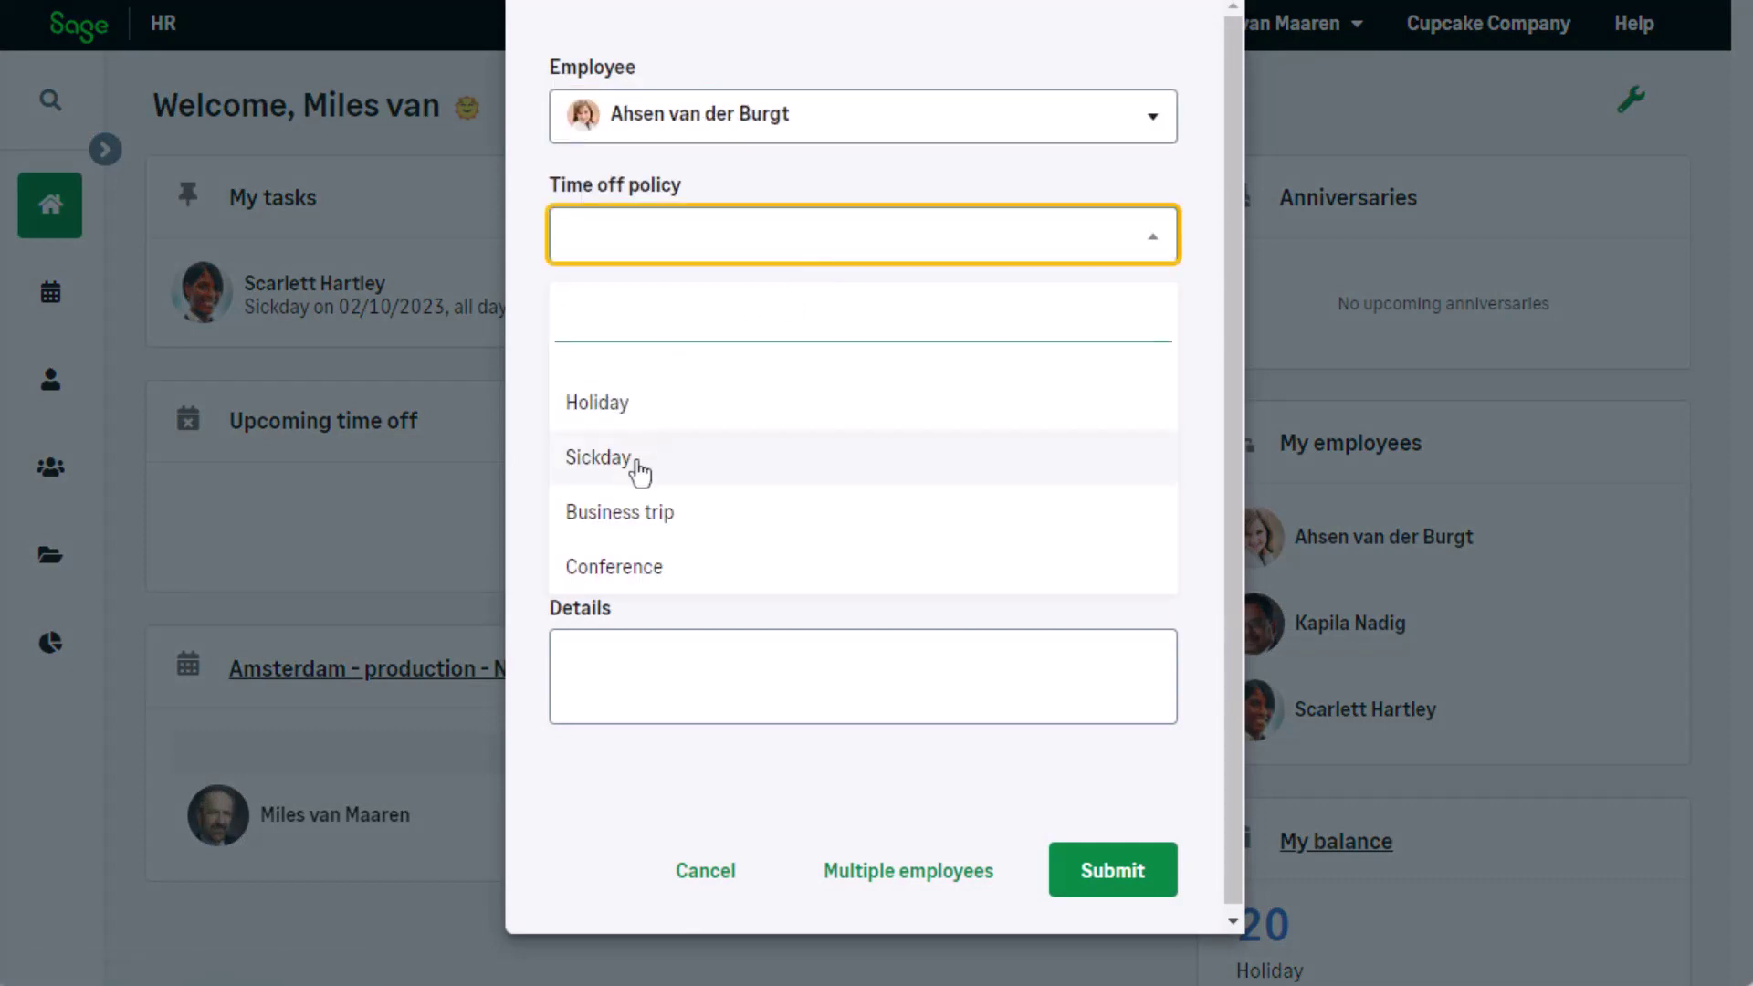
click(698, 464)
click(783, 517)
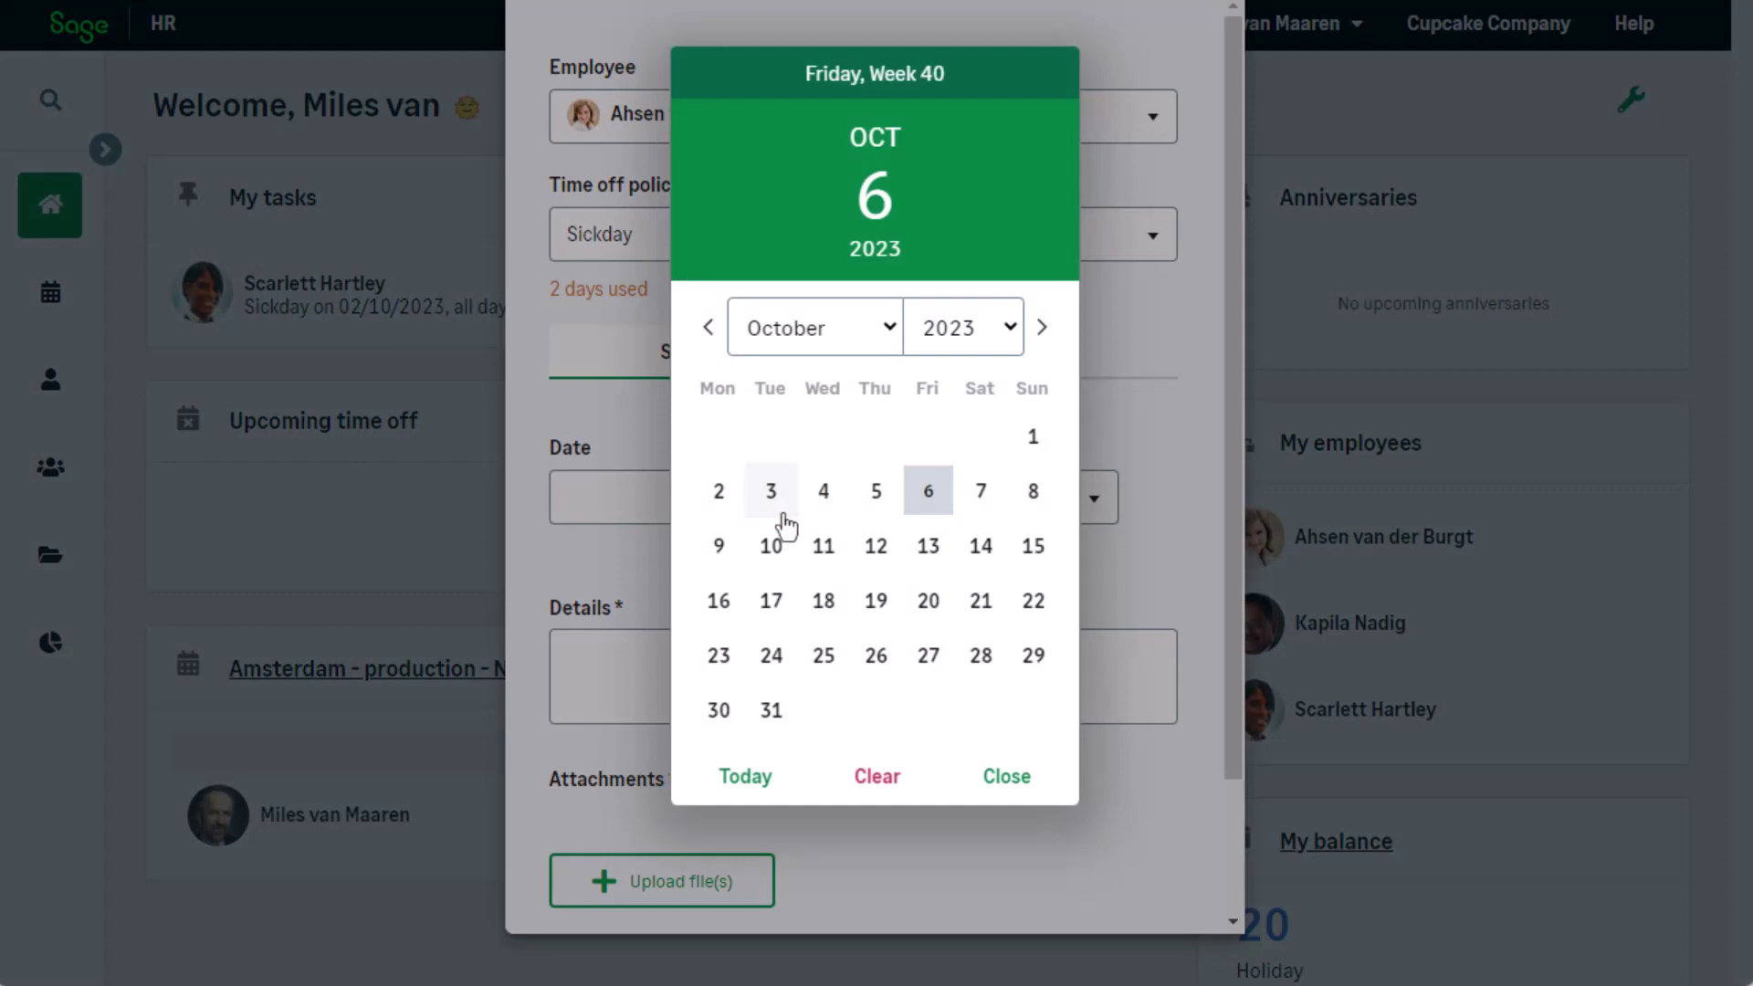
click(928, 493)
click(939, 502)
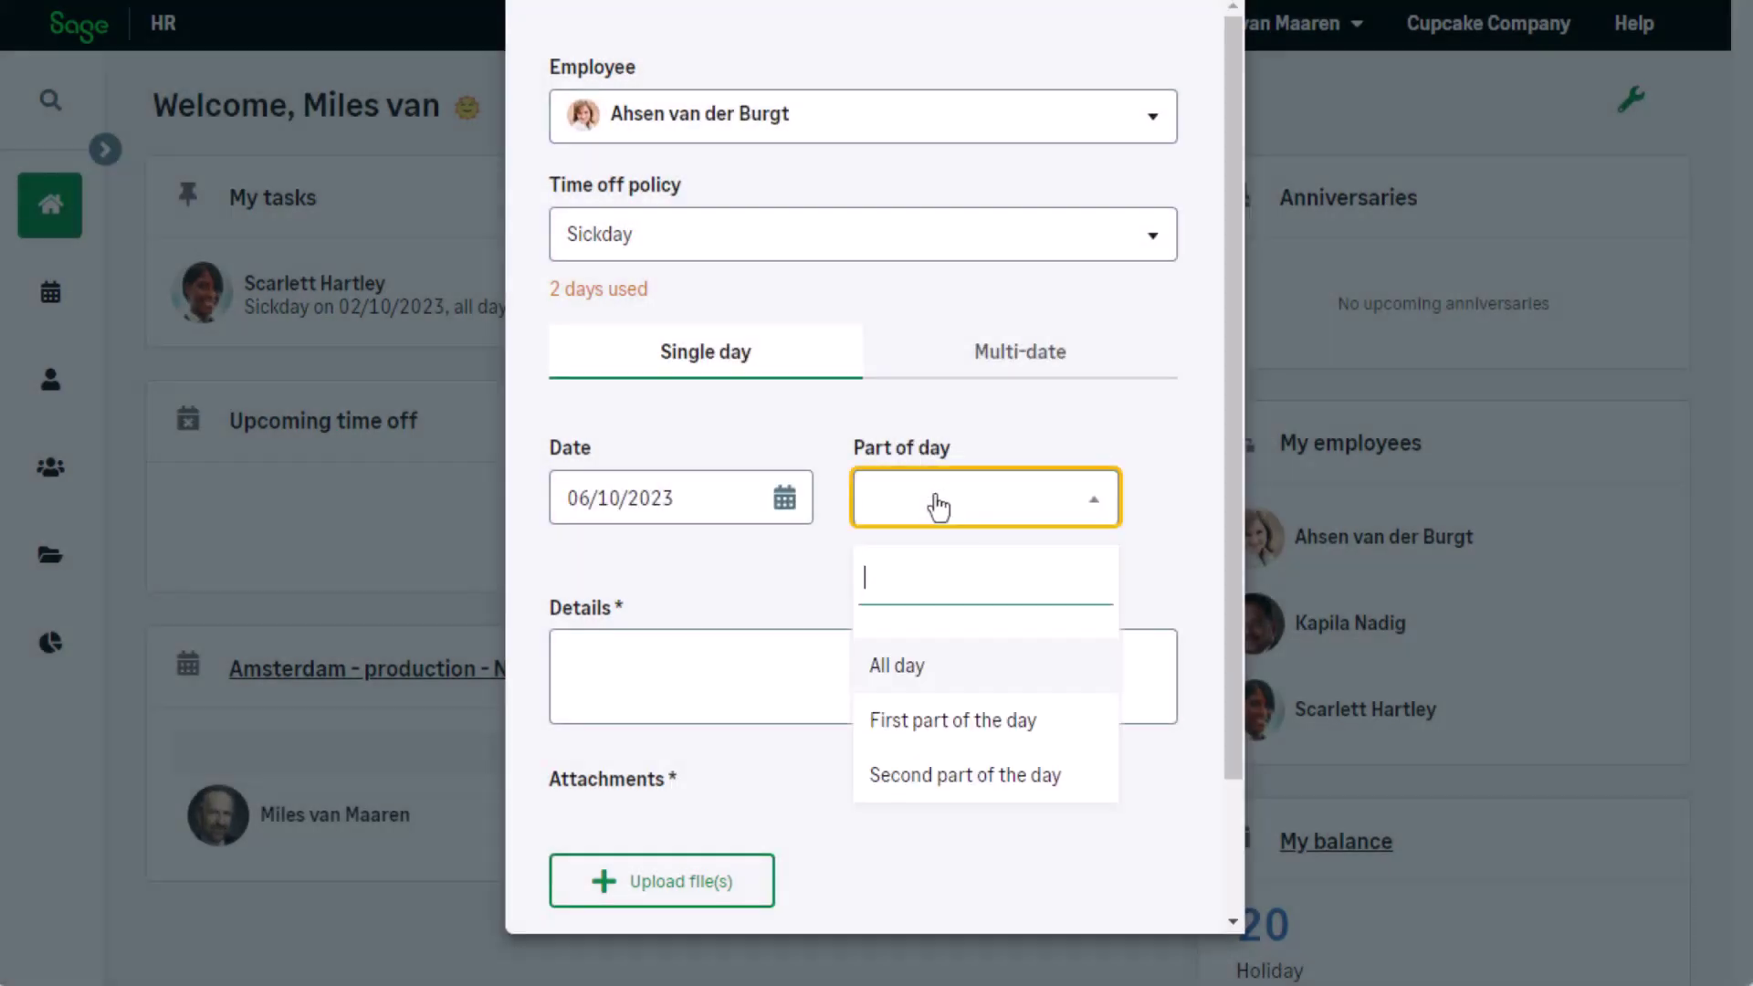
click(935, 683)
click(839, 670)
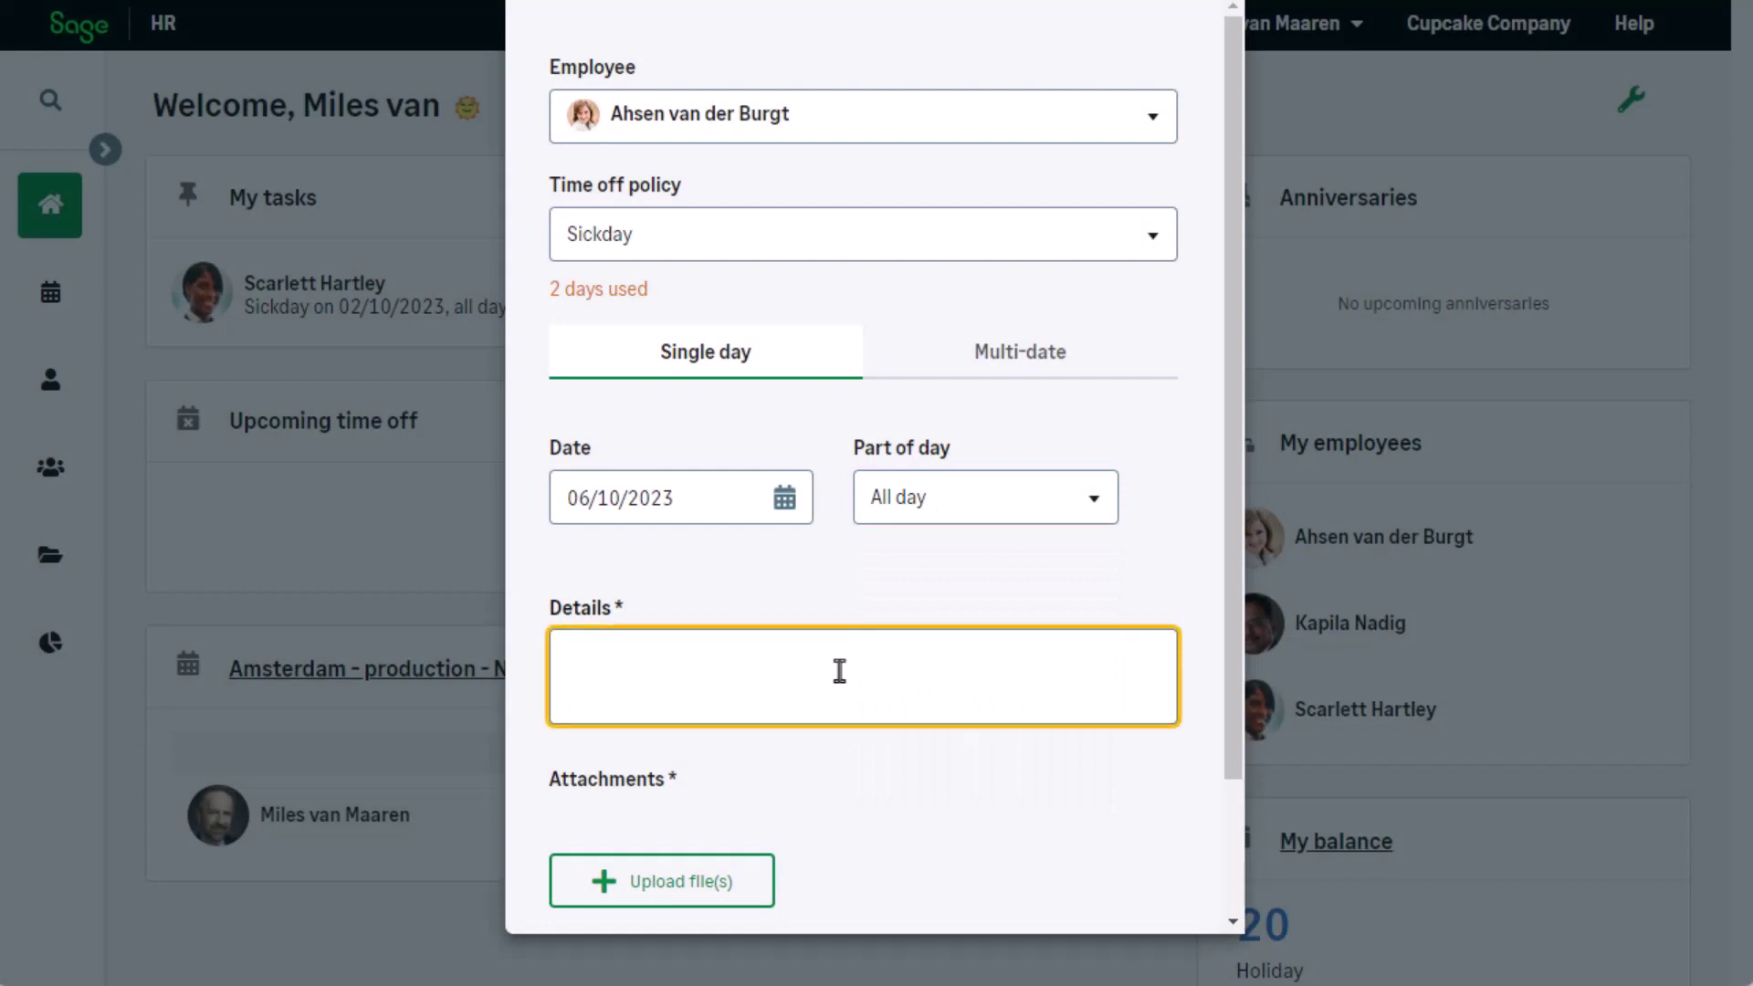
text(Sick Leave)
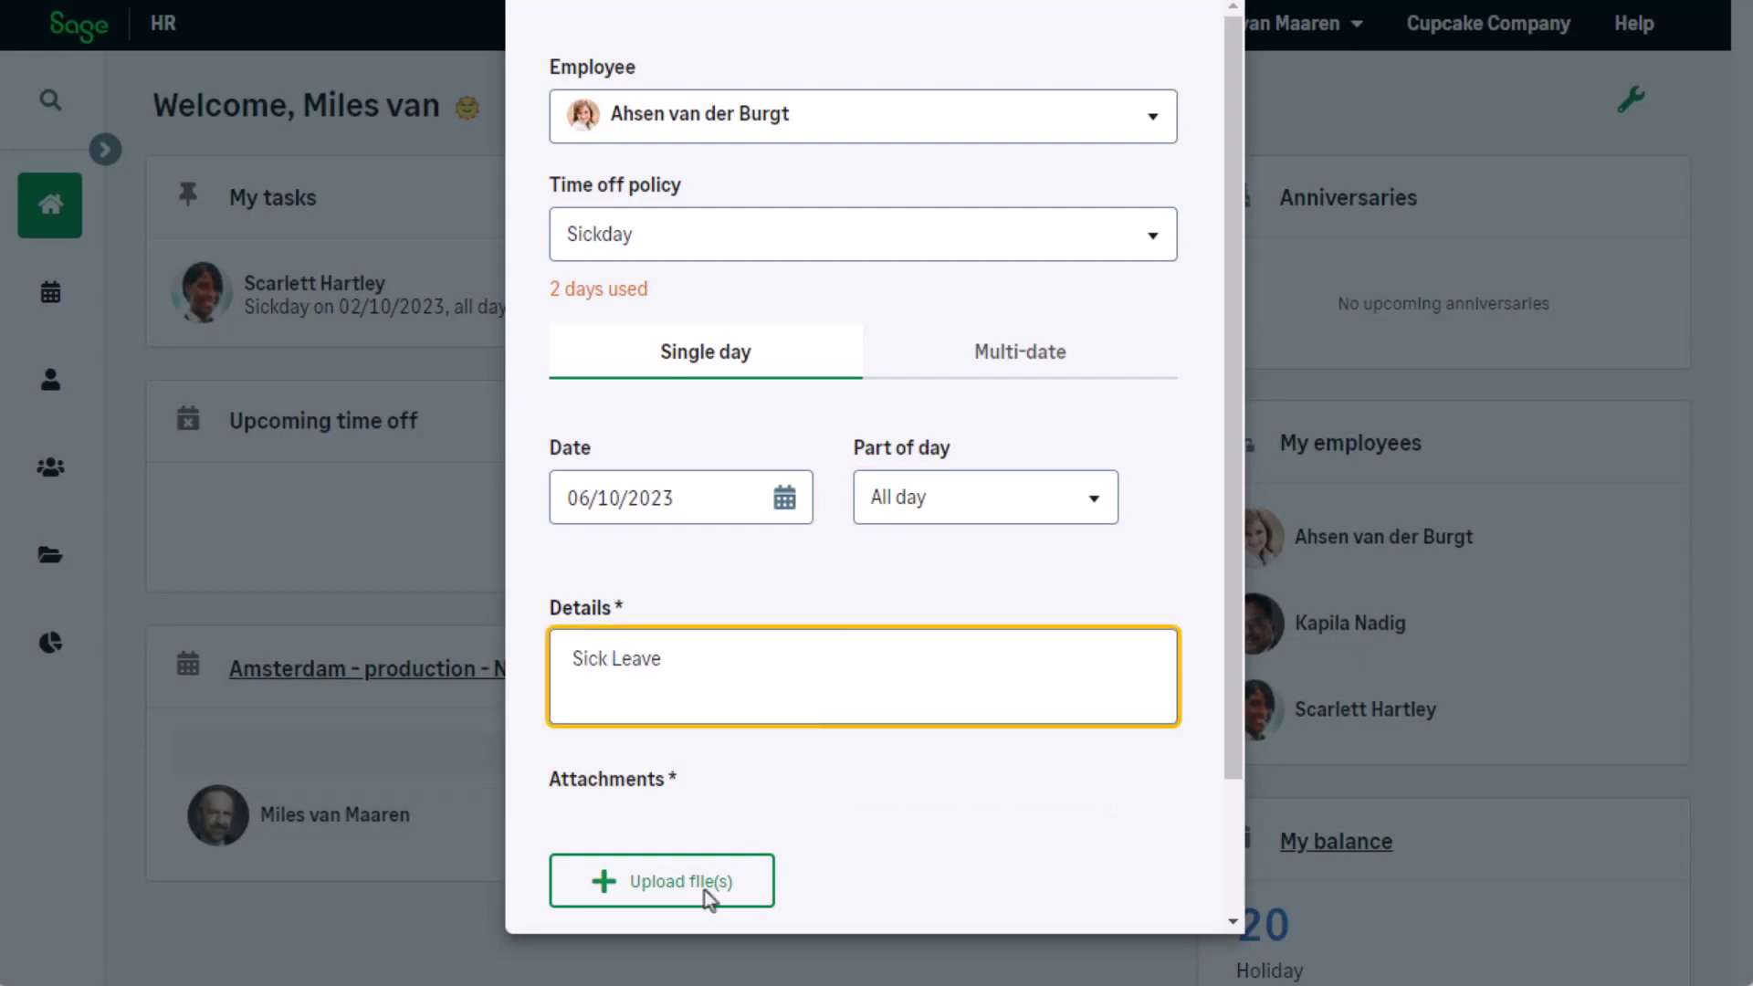
Step: Attach the Sick Note document from the Desktop and submit the sick-day request
click(710, 879)
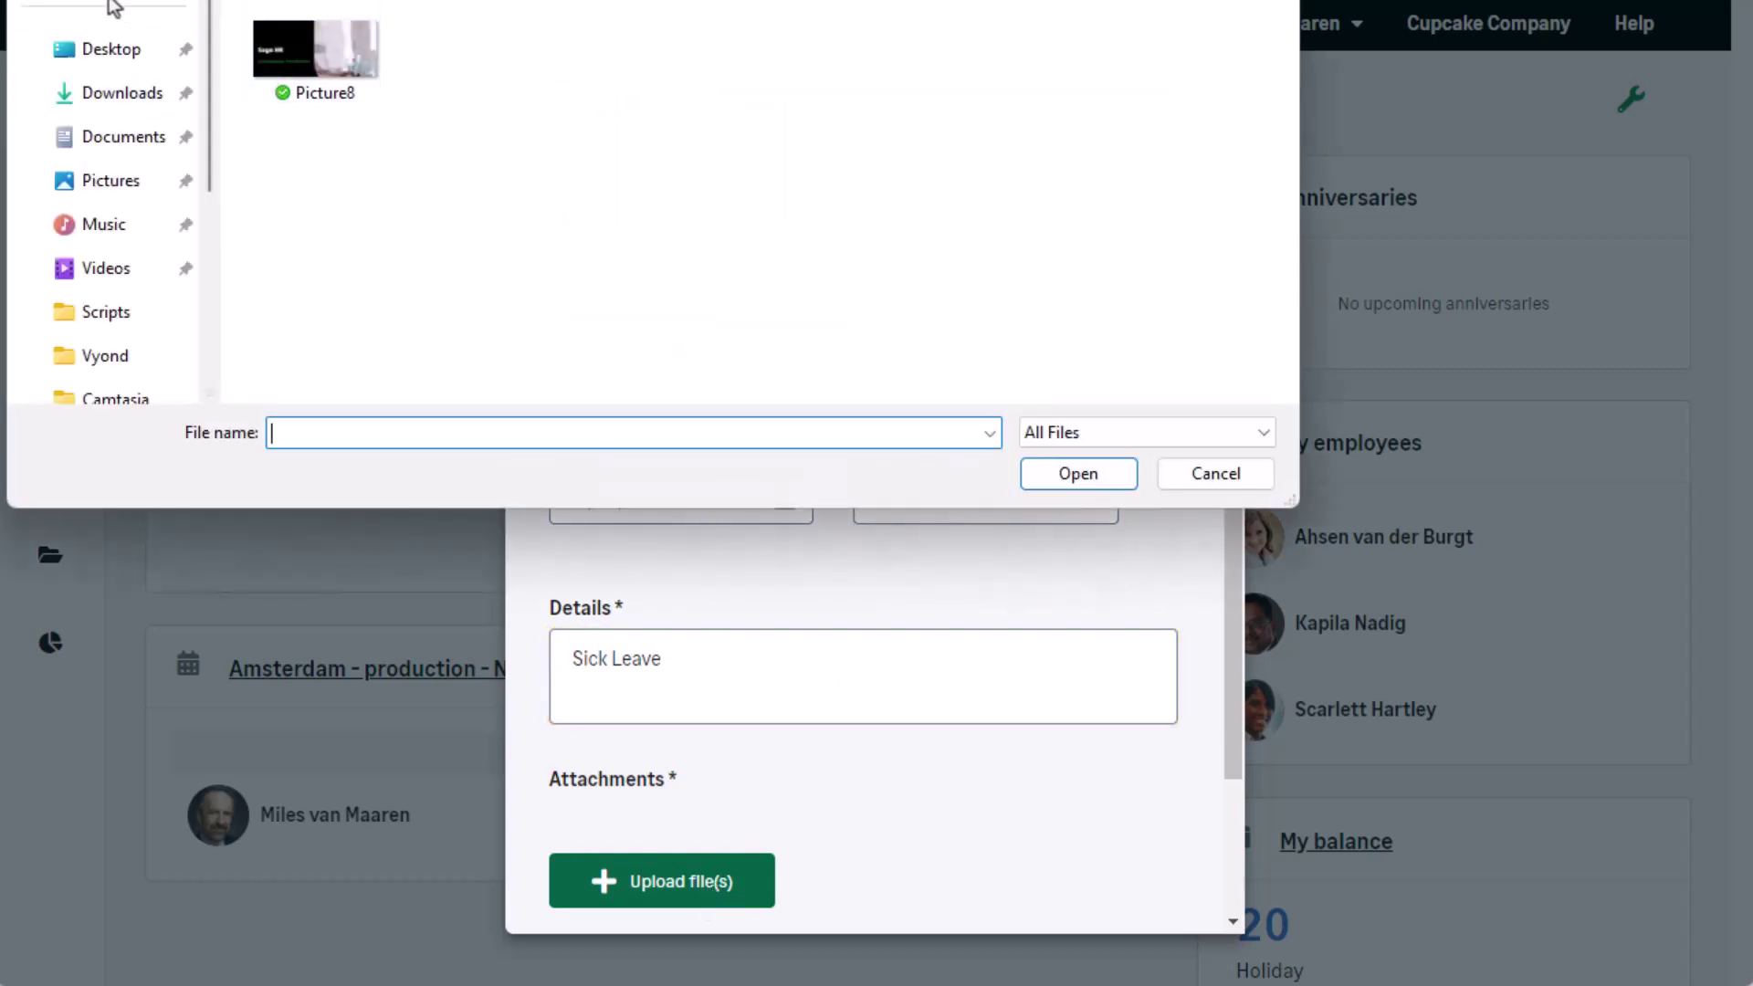
click(112, 6)
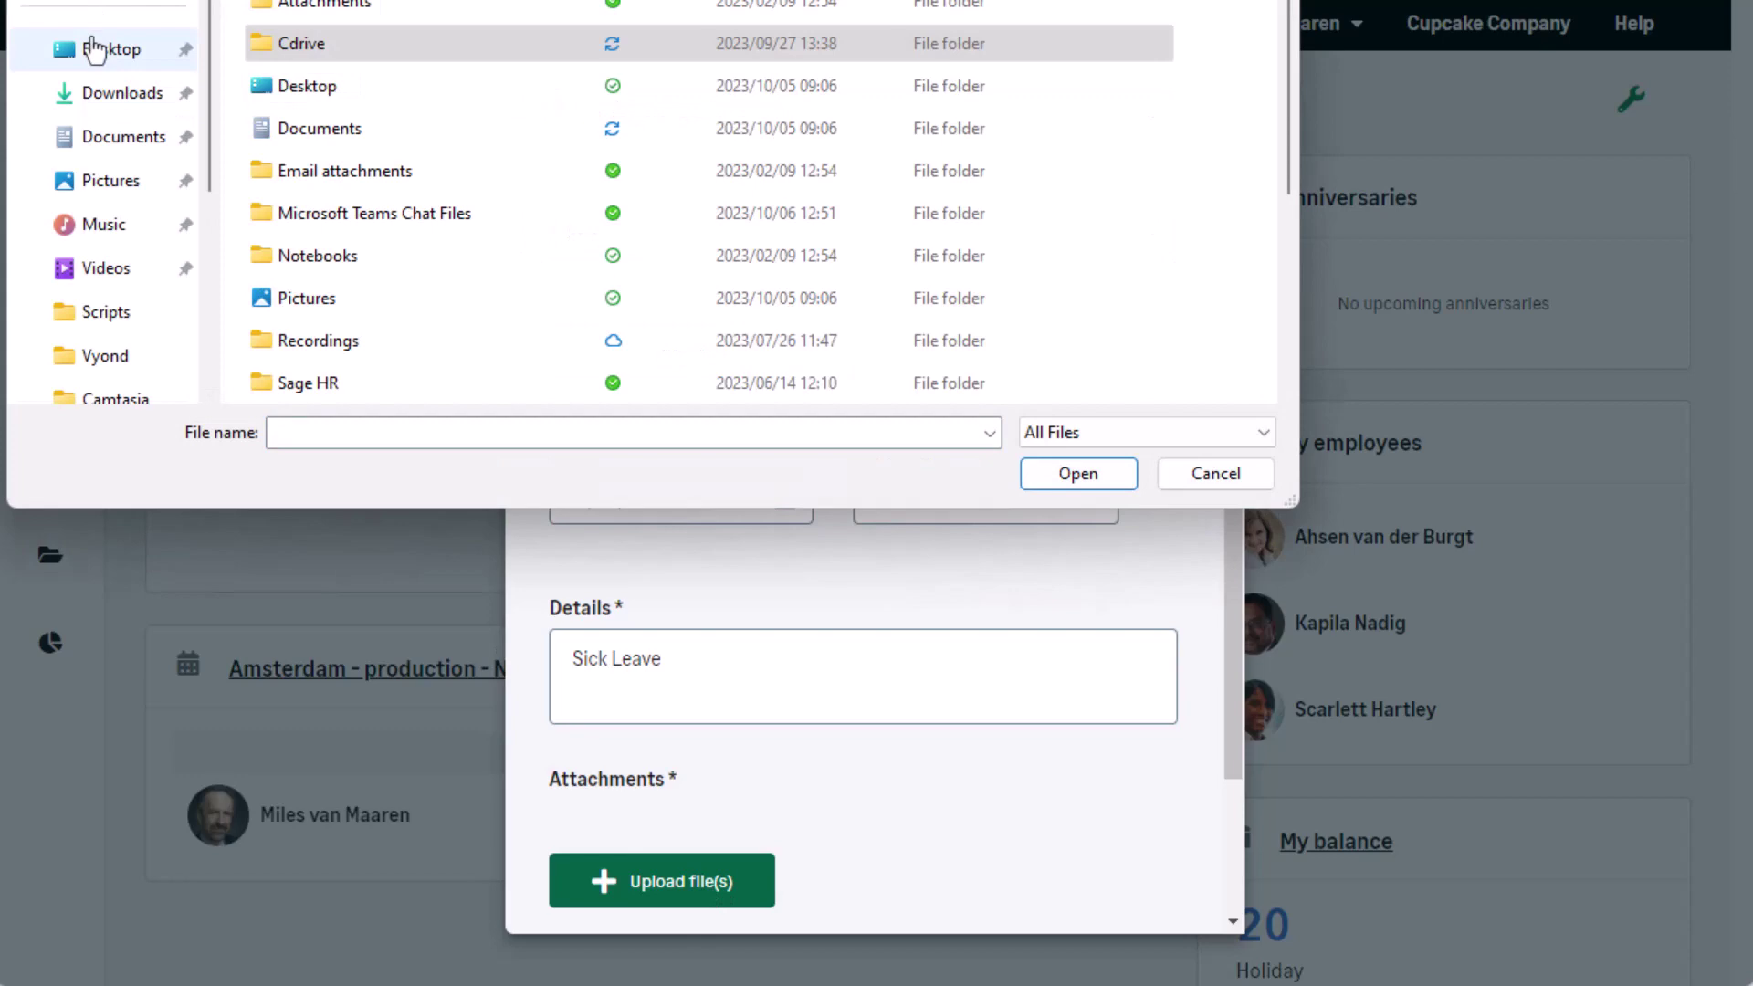
scroll(391, 276, down, 3)
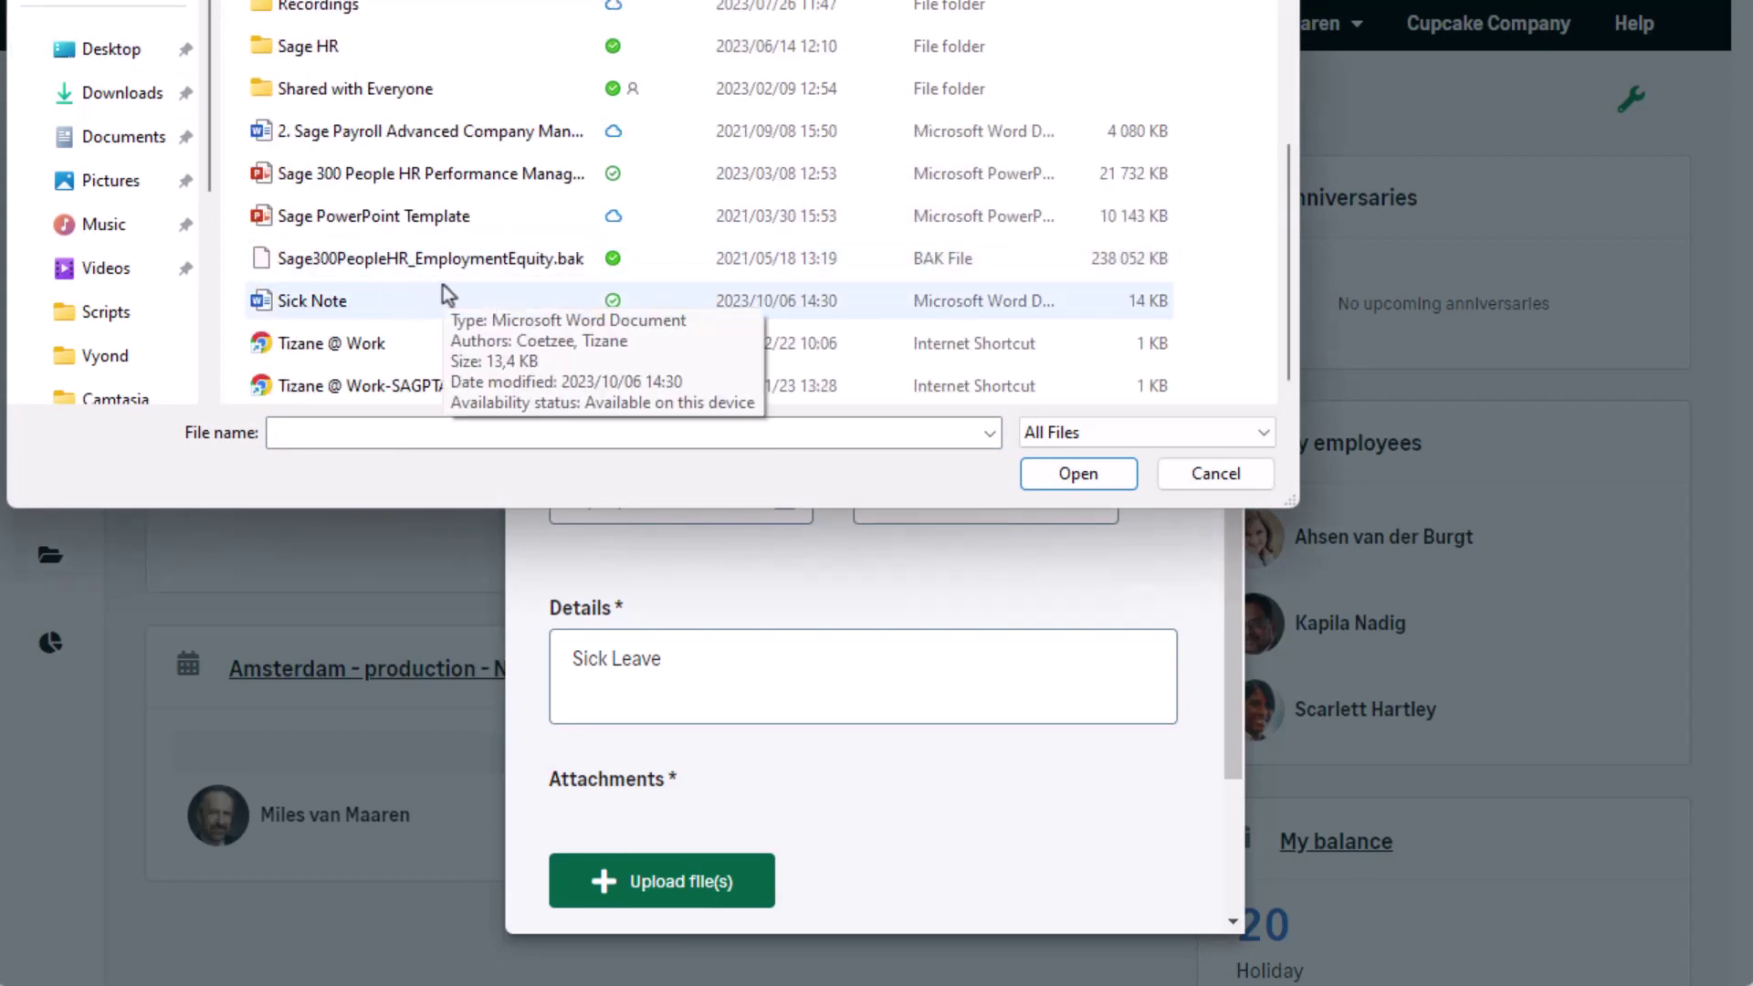
click(442, 290)
click(1041, 482)
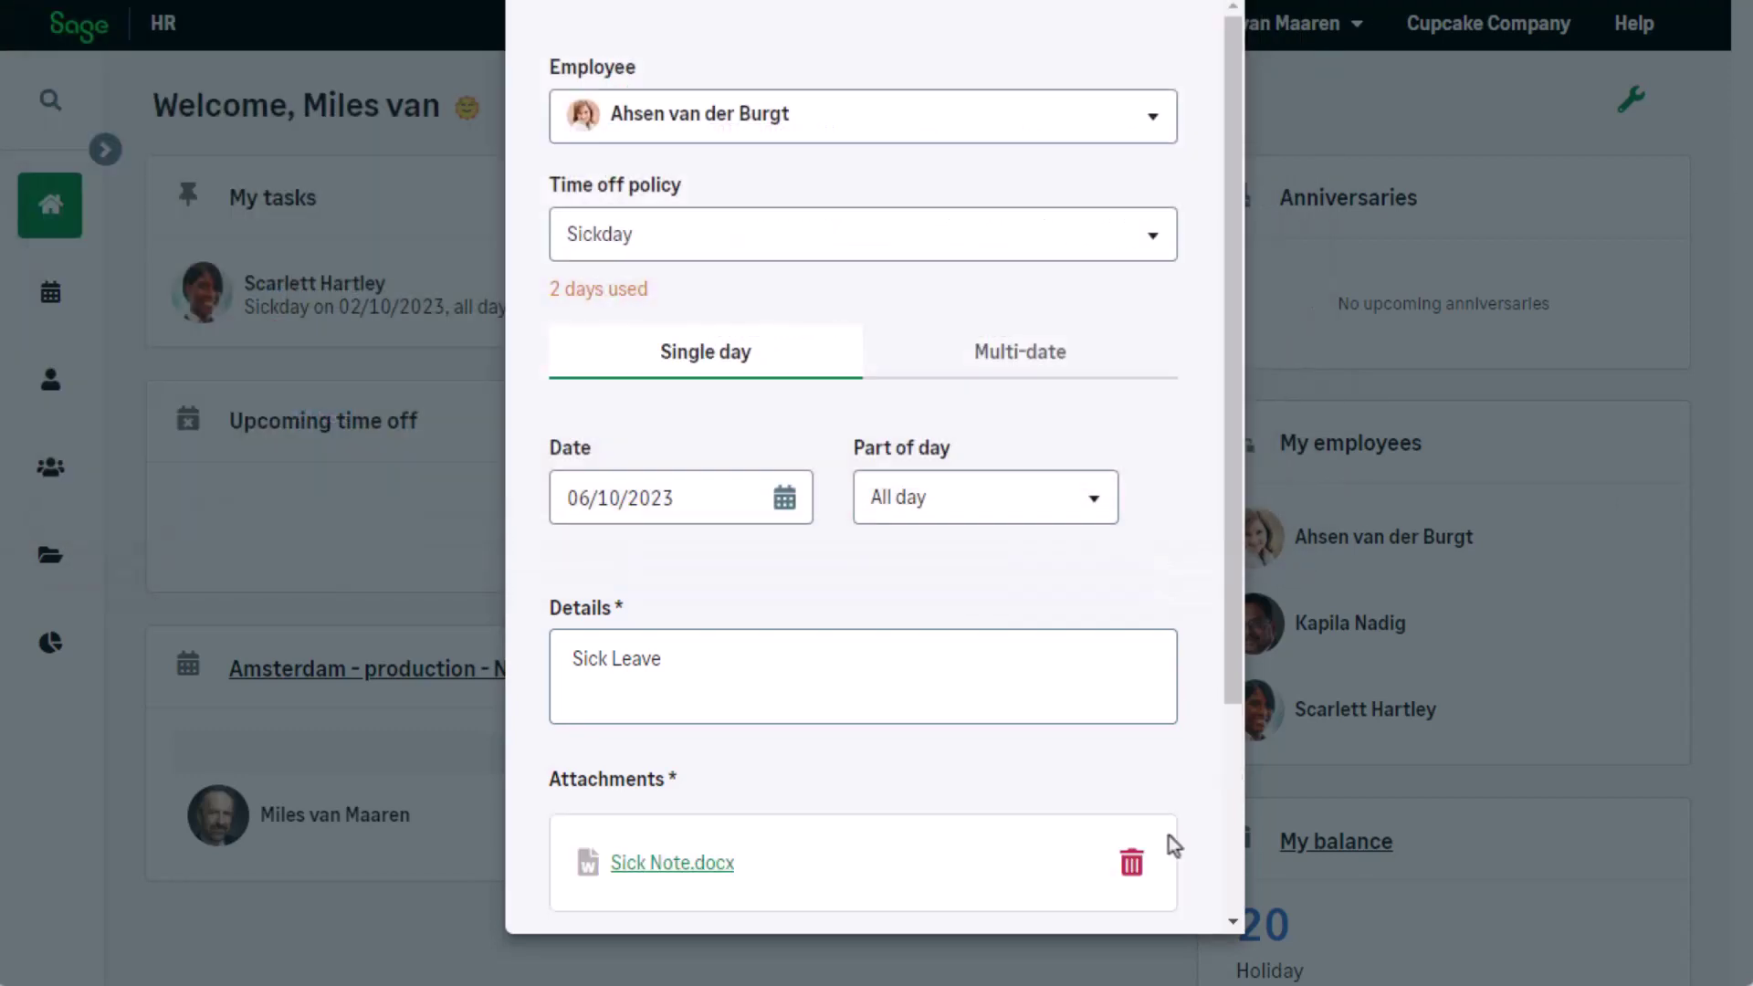
scroll(1168, 835, down, 5)
click(1100, 867)
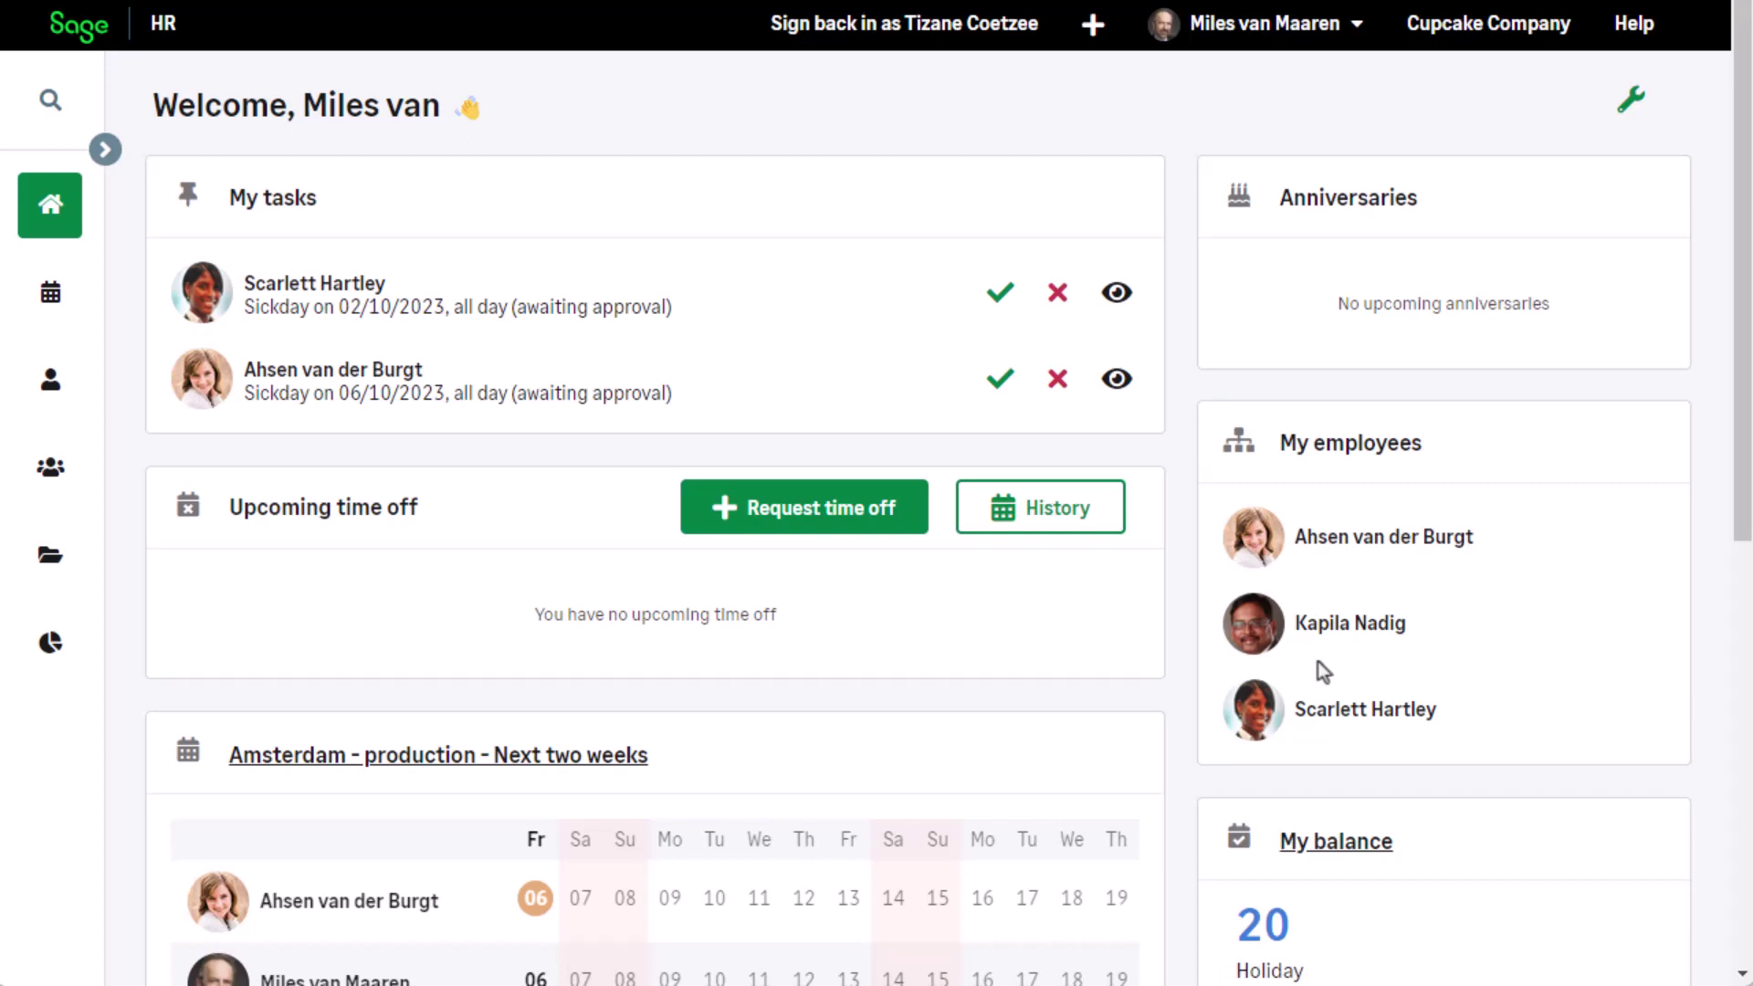
Step: Start a new time-off request using the Holiday policy as a multi-date range
click(797, 516)
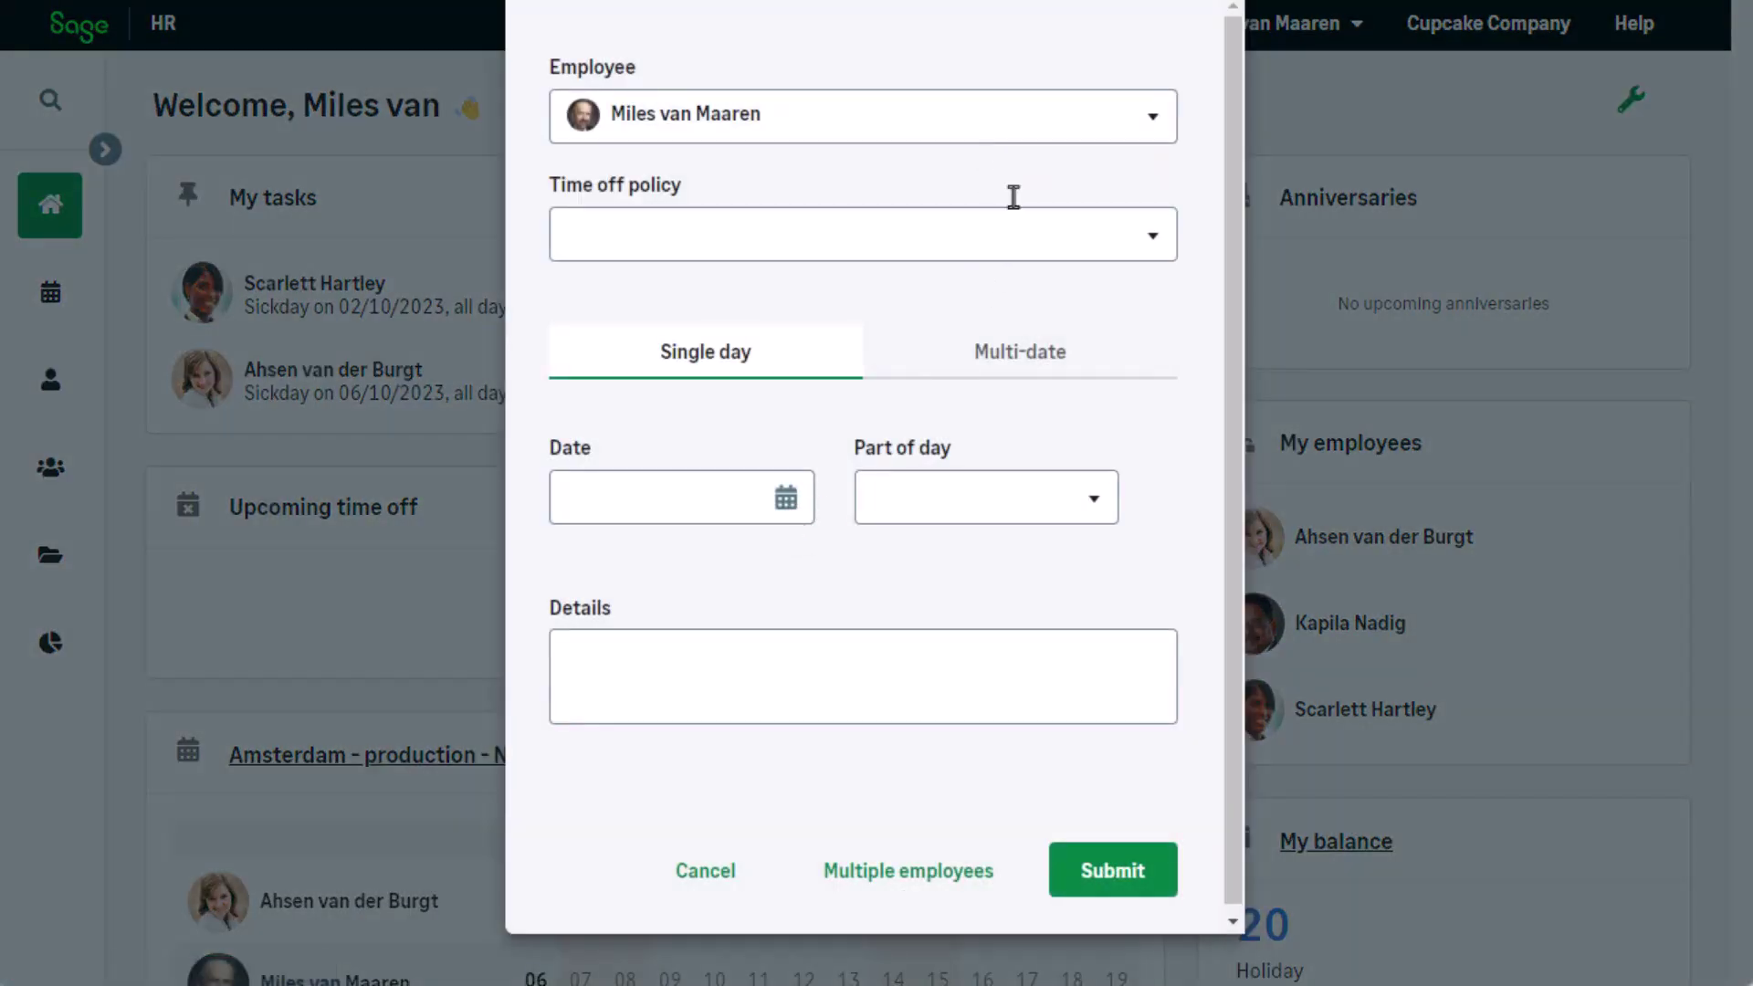
click(1023, 245)
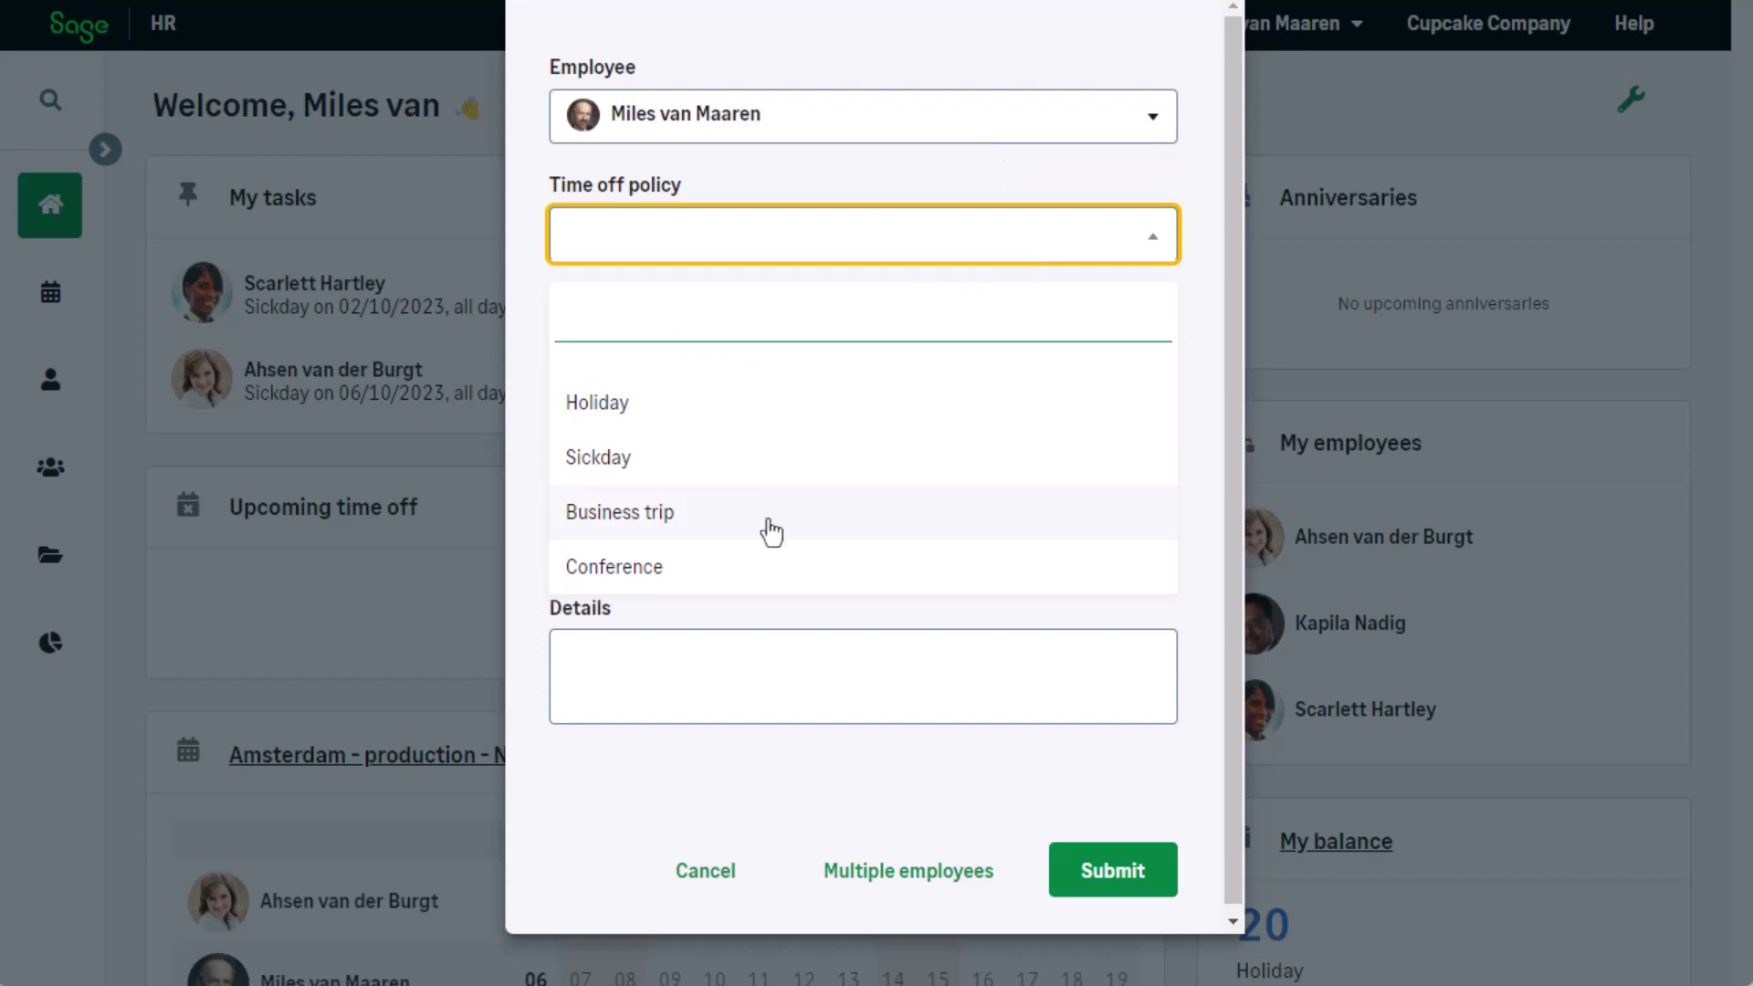
click(767, 422)
click(1014, 352)
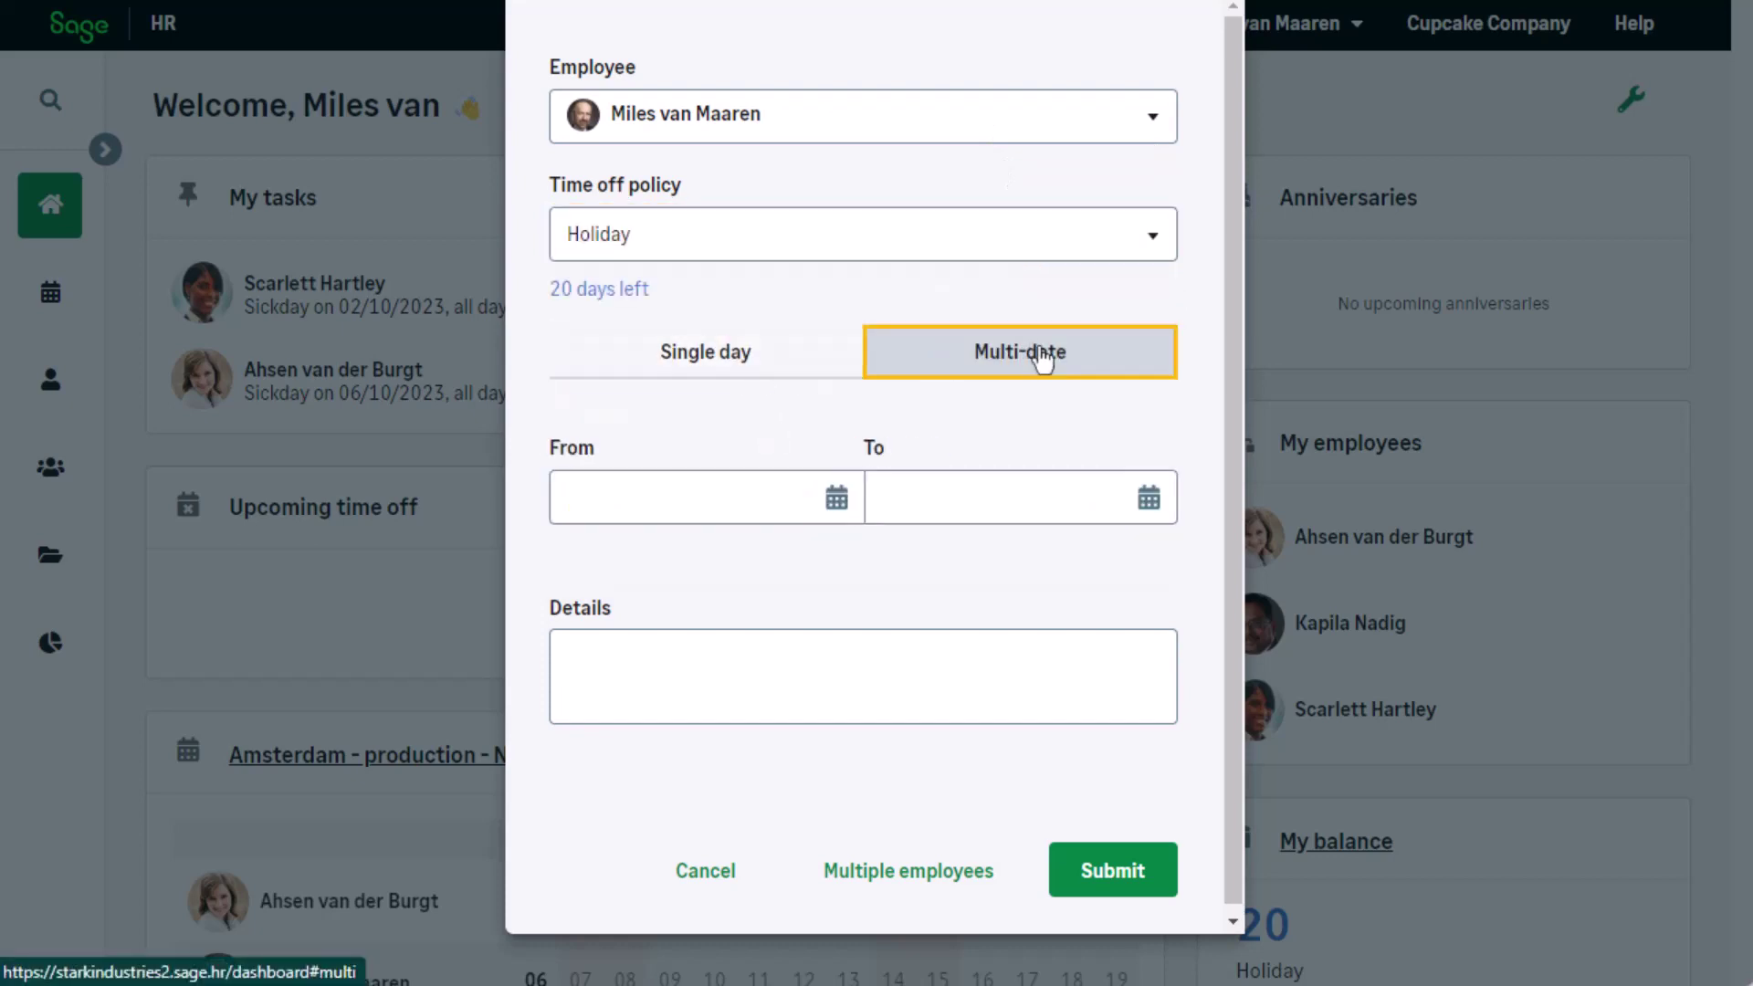
Step: Set the holiday dates to 25–29 December 2023 with details 'Mandatory leave'
click(838, 511)
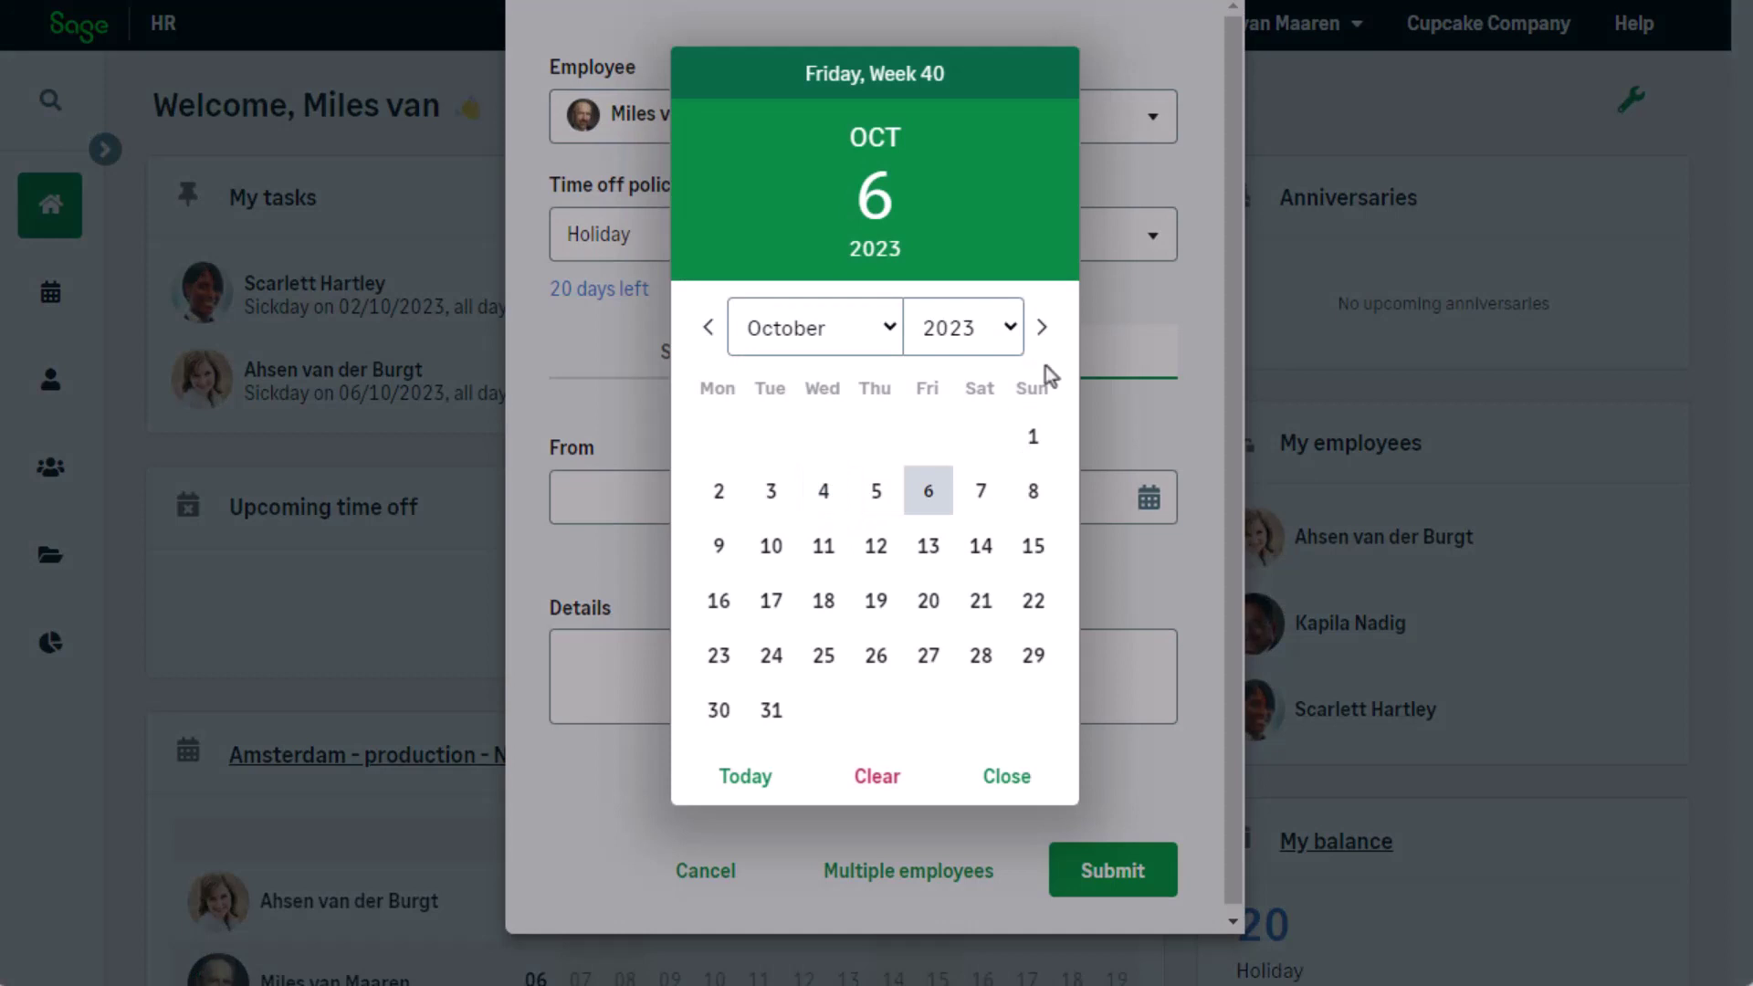
click(1042, 328)
click(1042, 329)
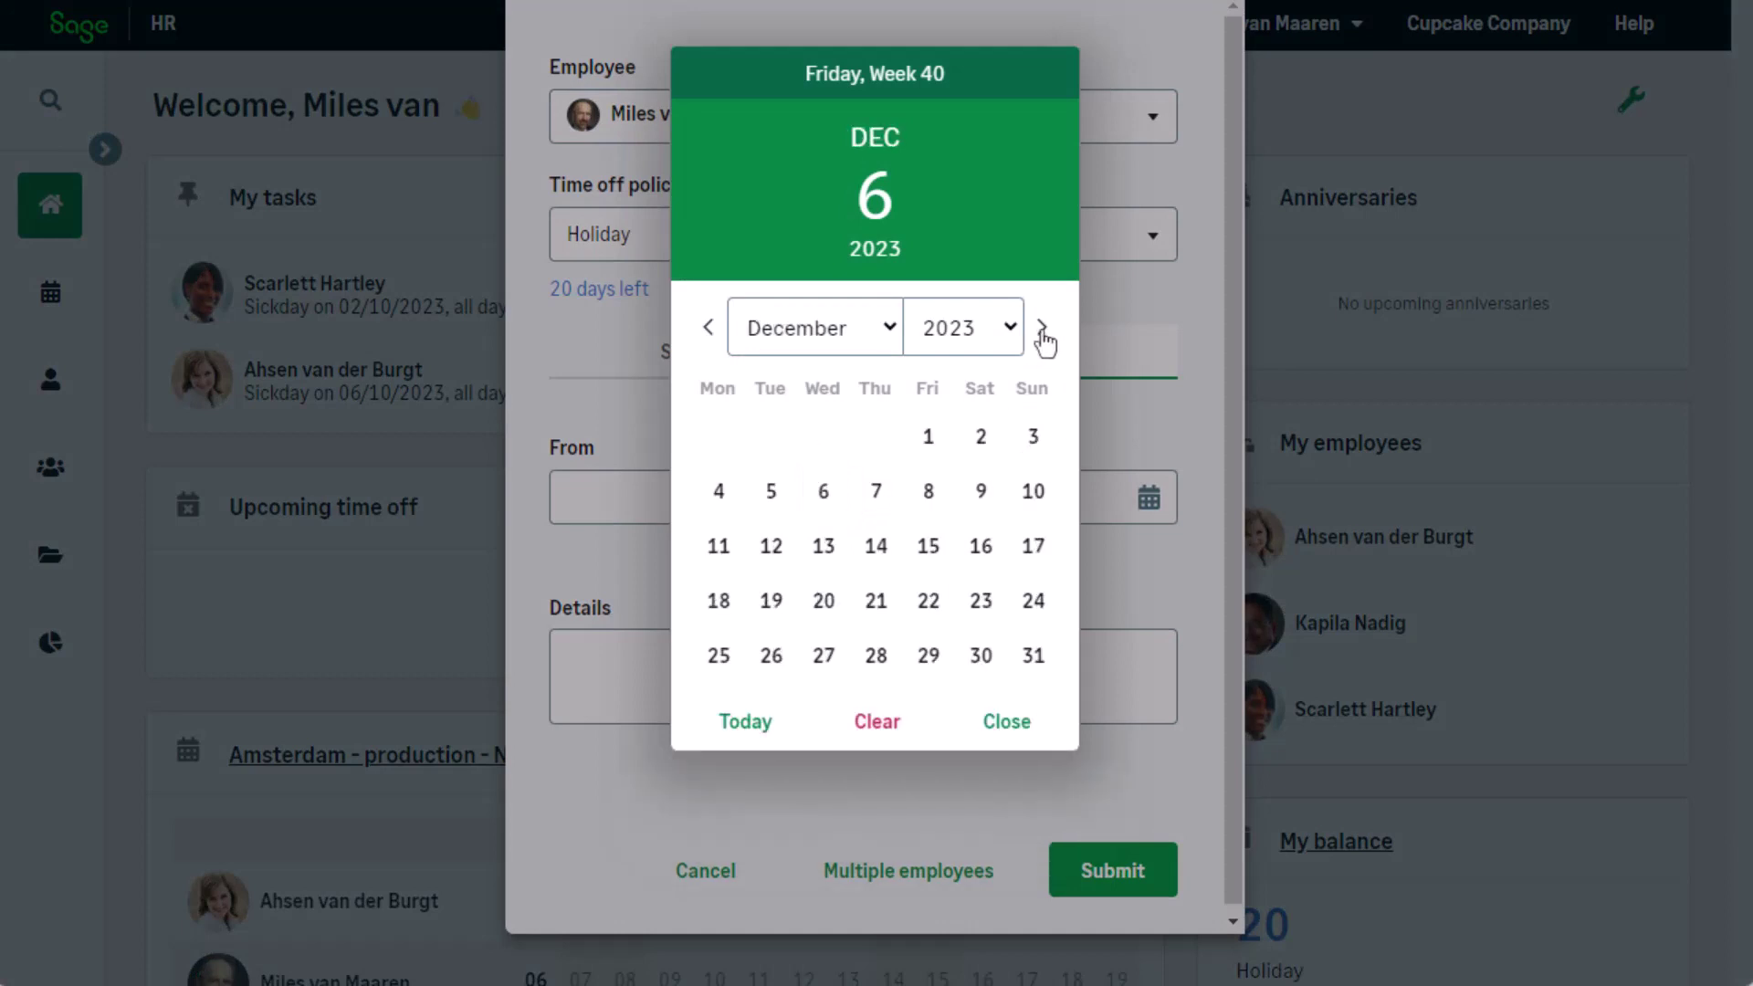
click(719, 655)
click(1147, 503)
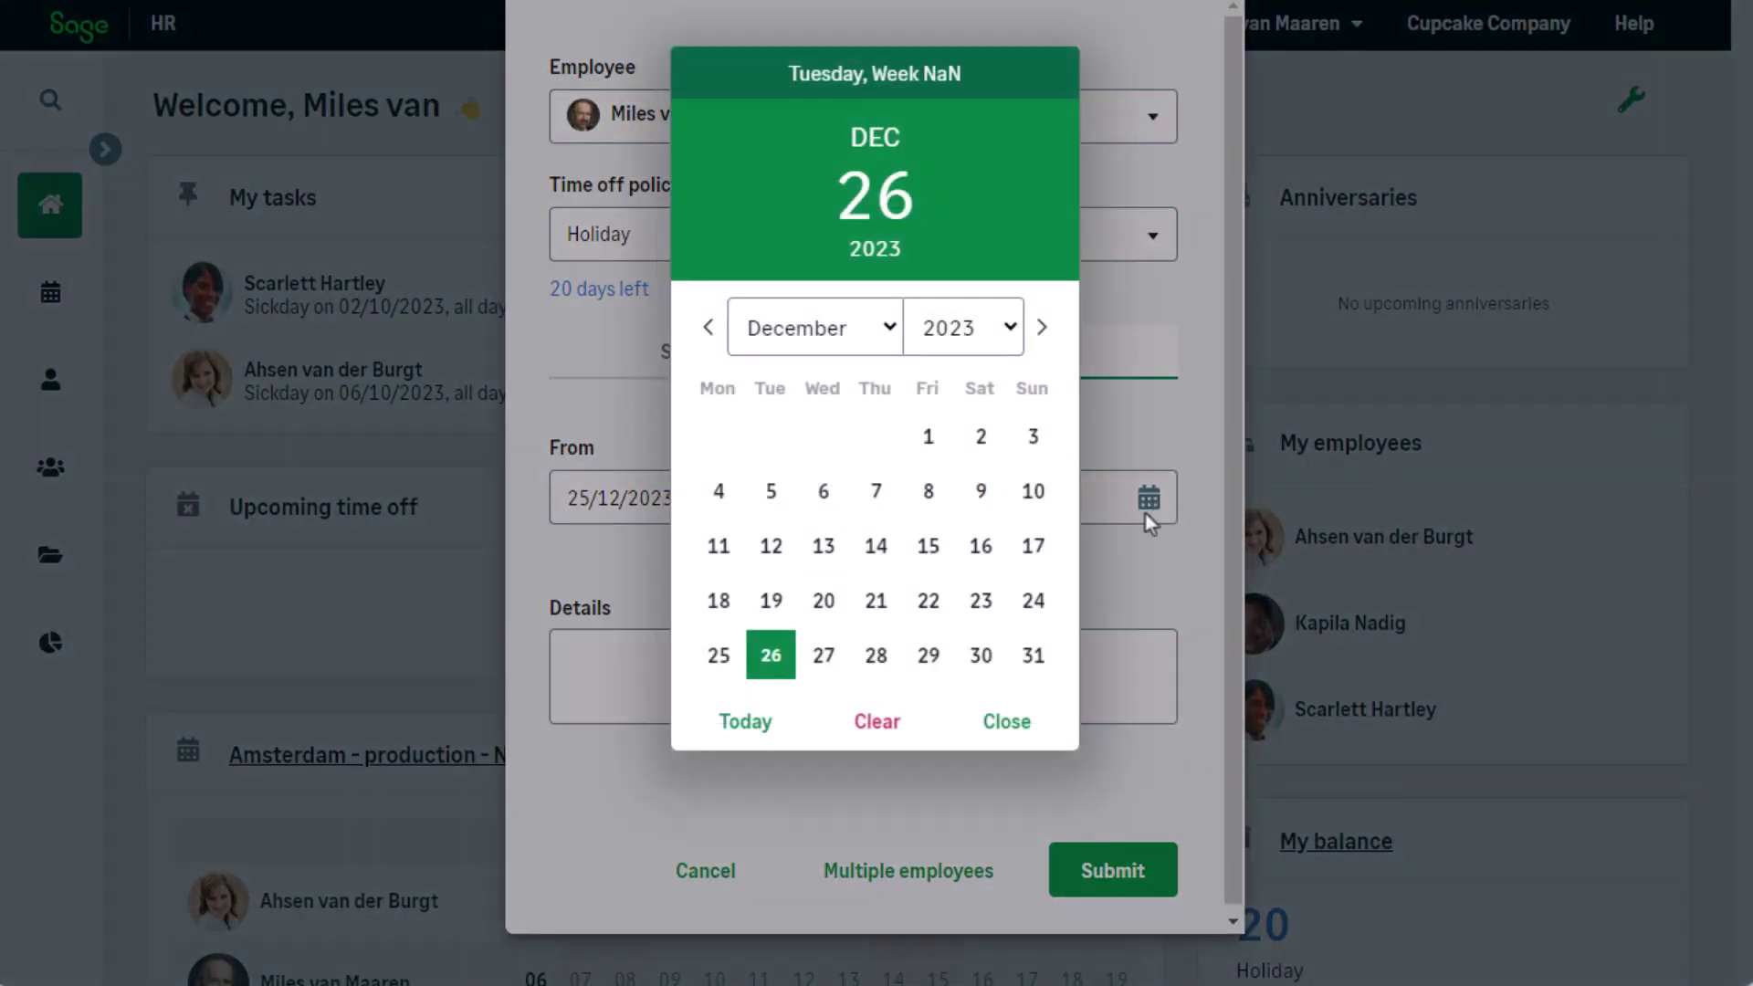
click(930, 668)
click(931, 671)
text(Man)
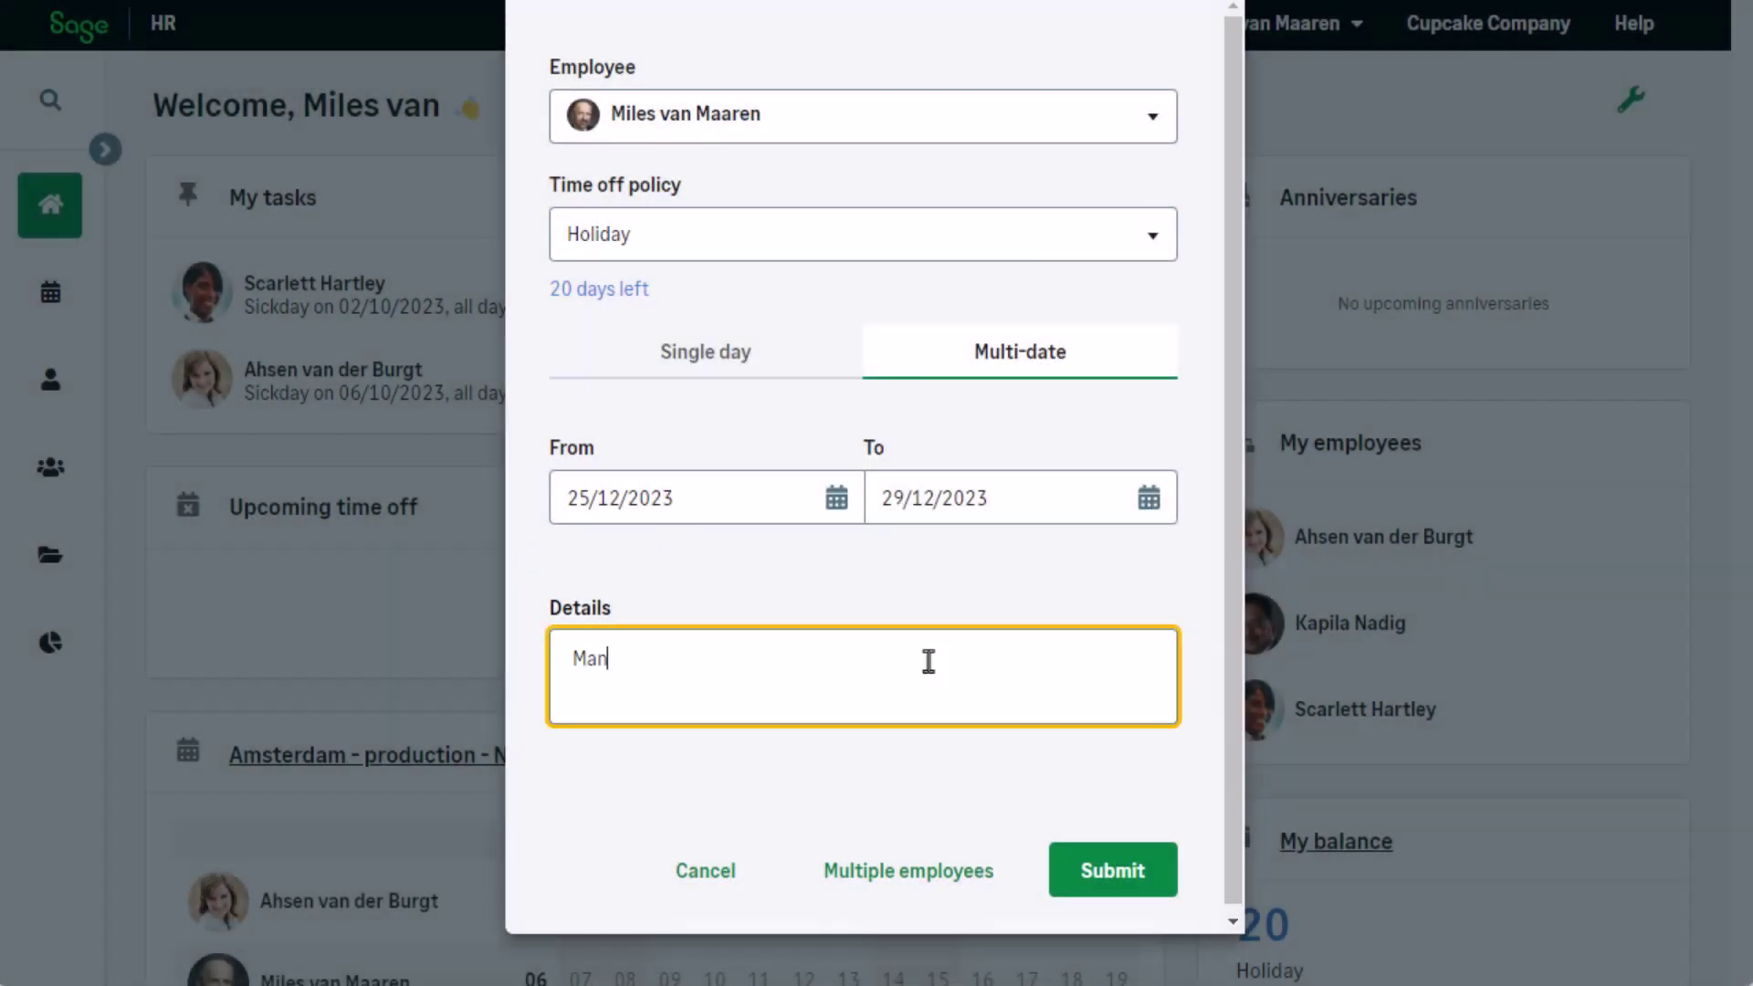
text(datory leave)
Step: Apply the December holiday request to all six employees and submit it
click(908, 878)
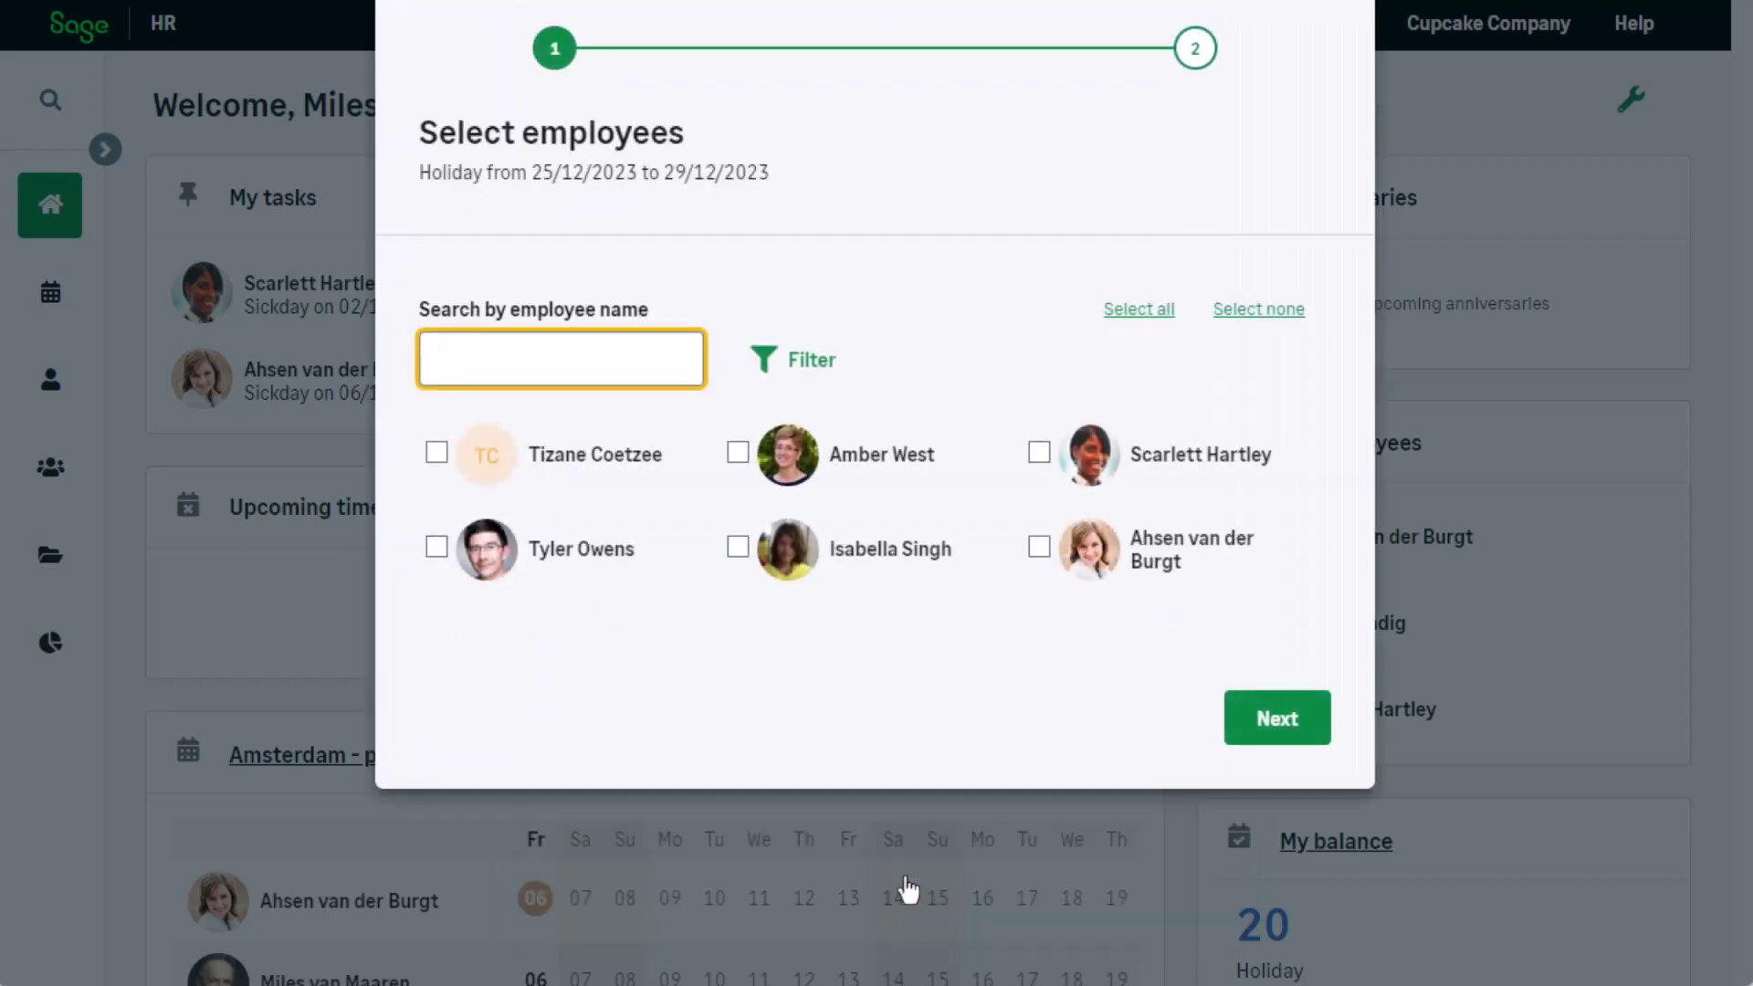
click(1141, 310)
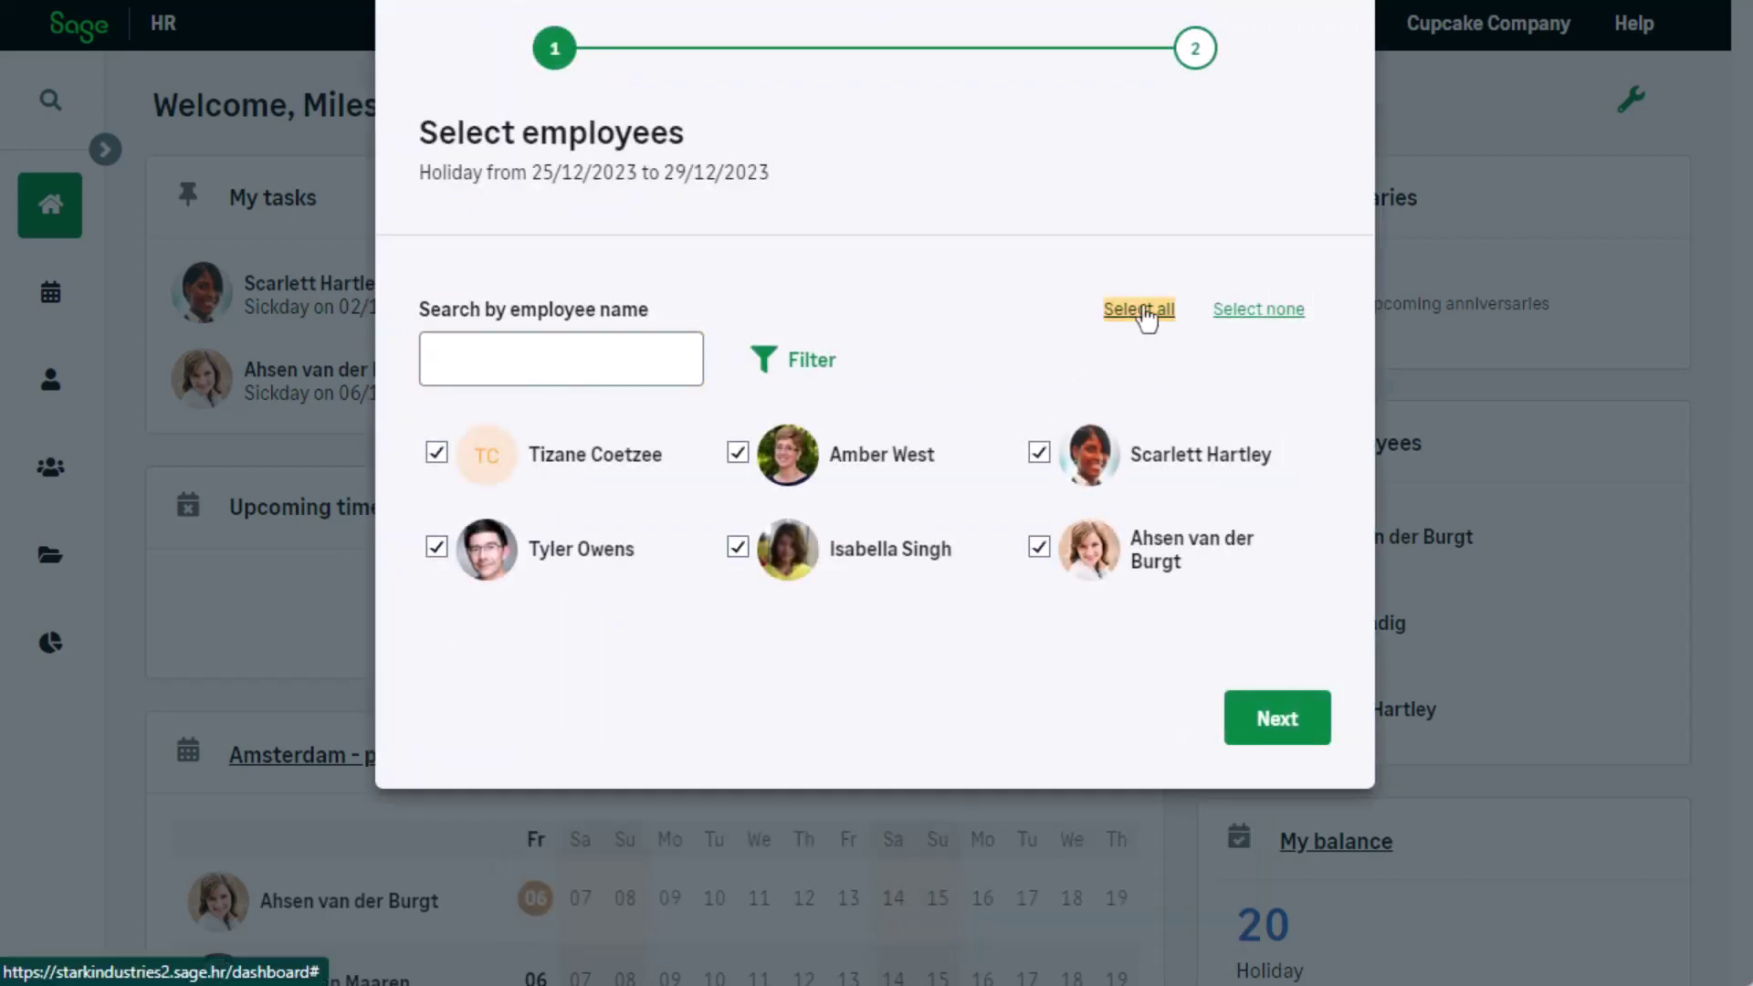
click(1278, 722)
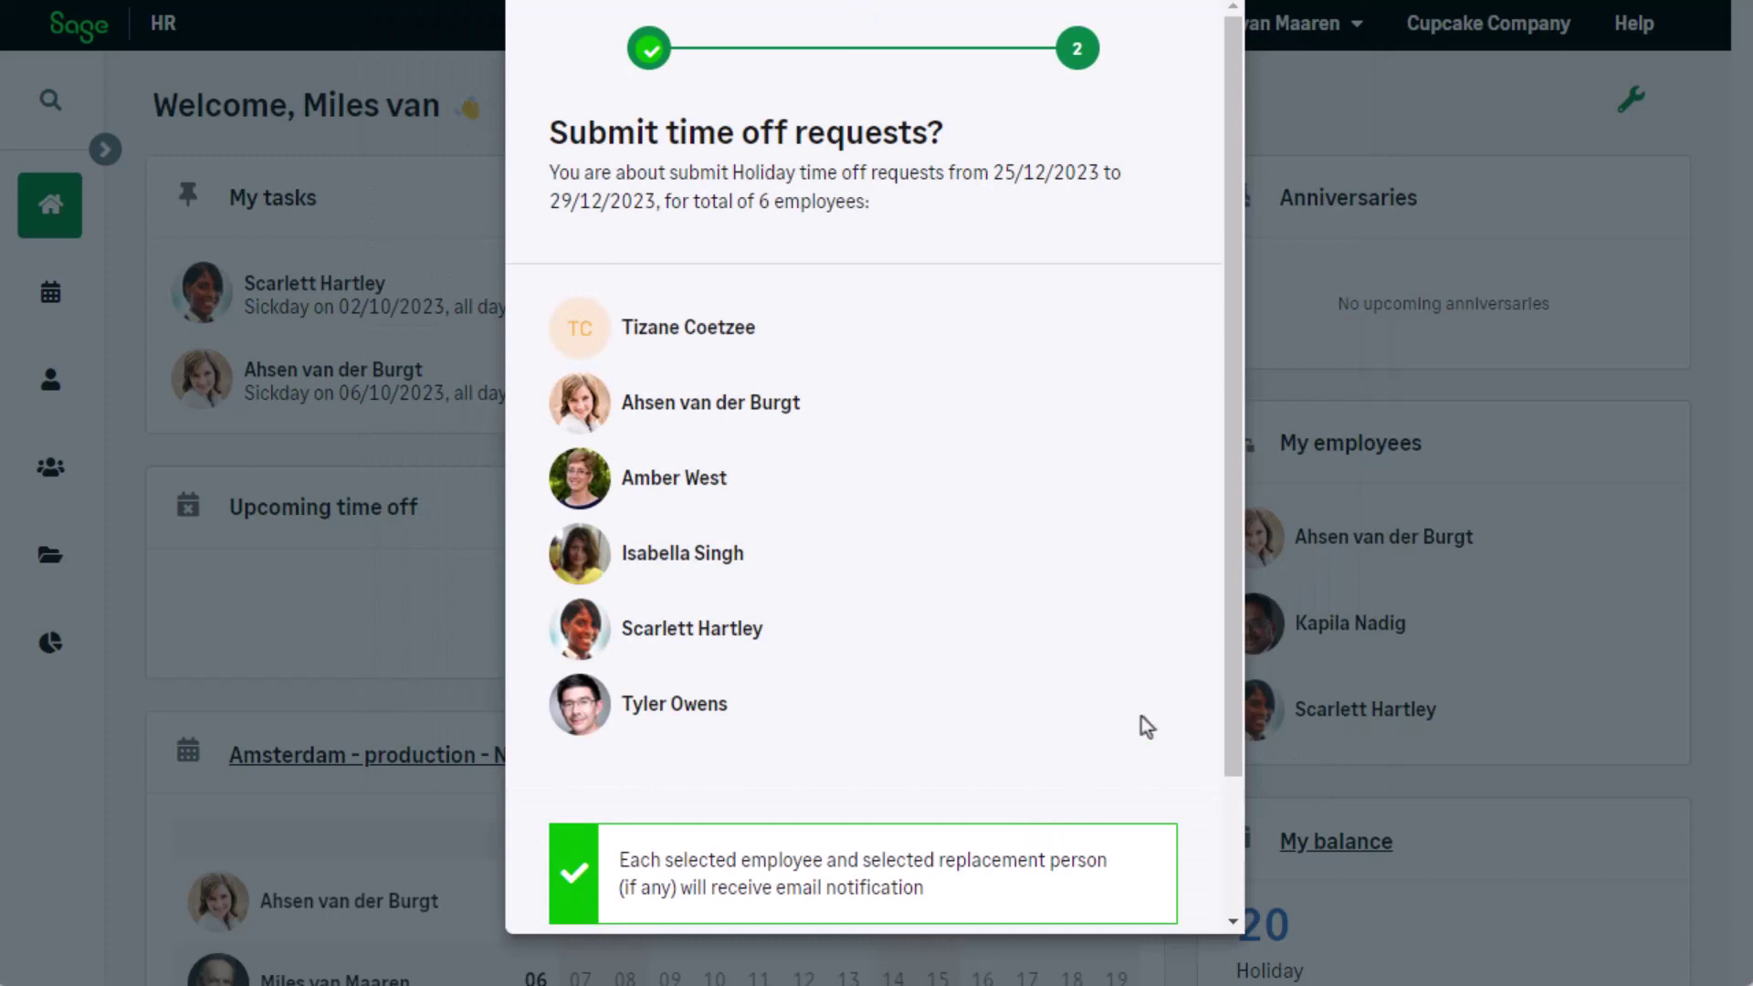
scroll(1142, 722, down, 2)
click(1138, 869)
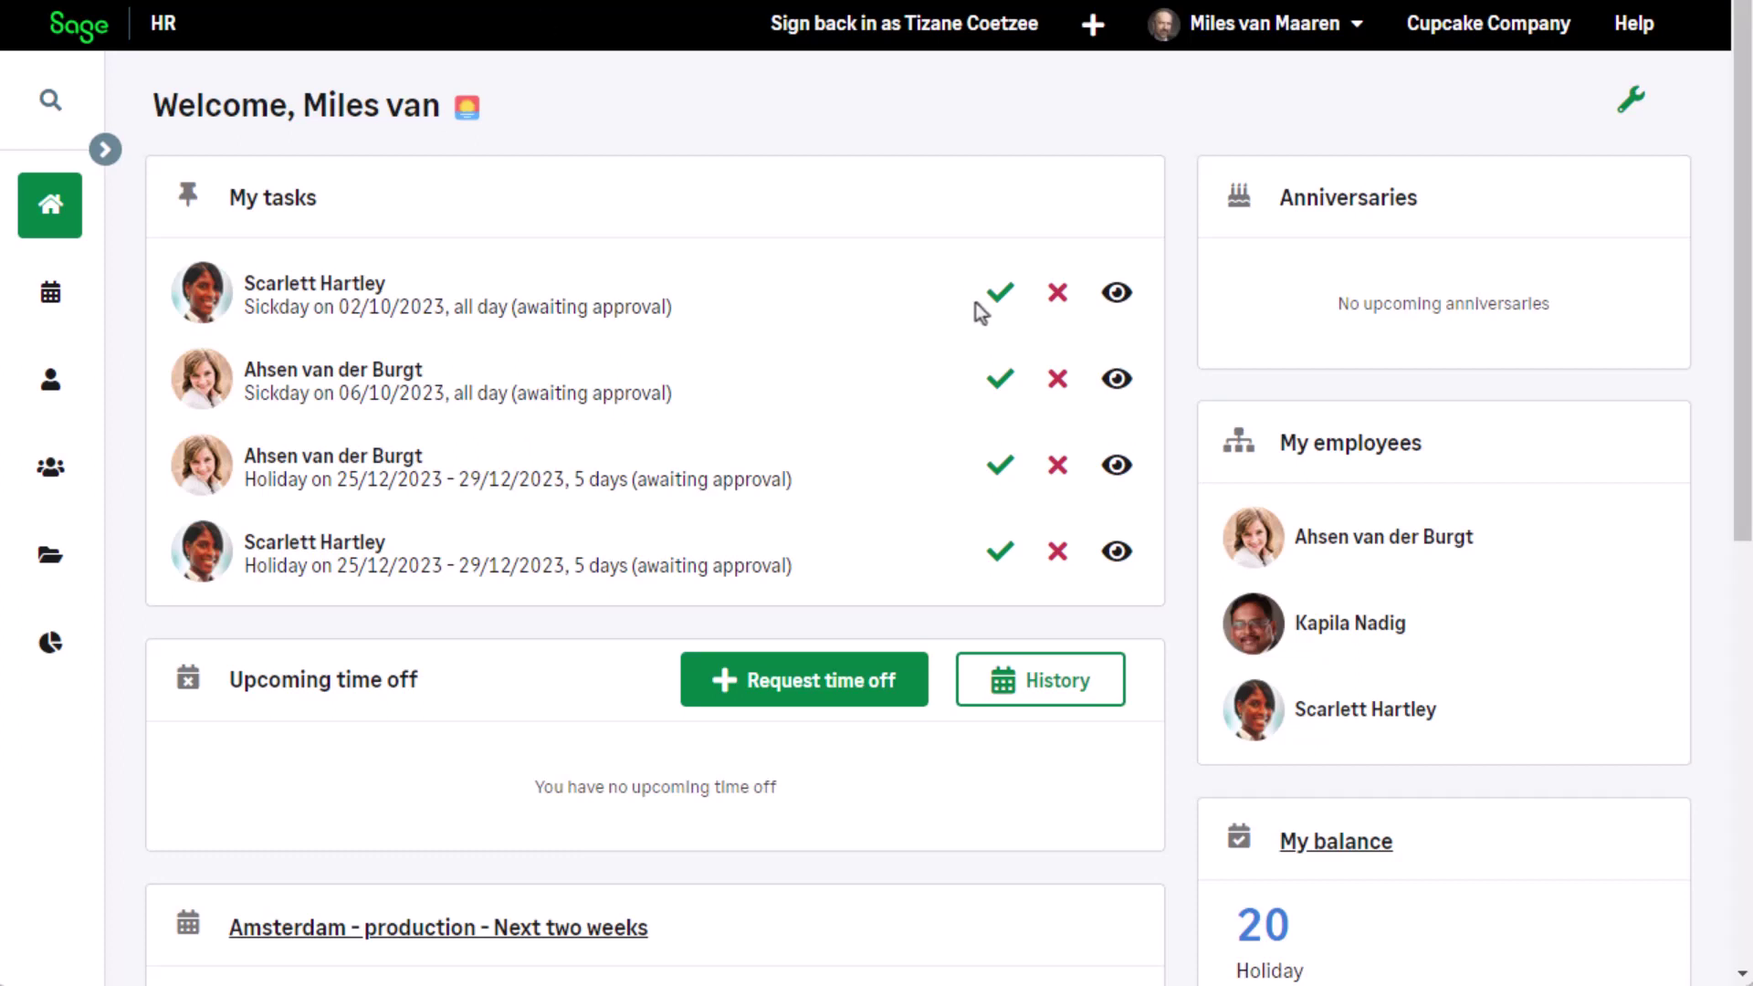
Step: Approve the 02/10/2023 sick day with message 'Approve', then one employee's December holiday
click(1001, 293)
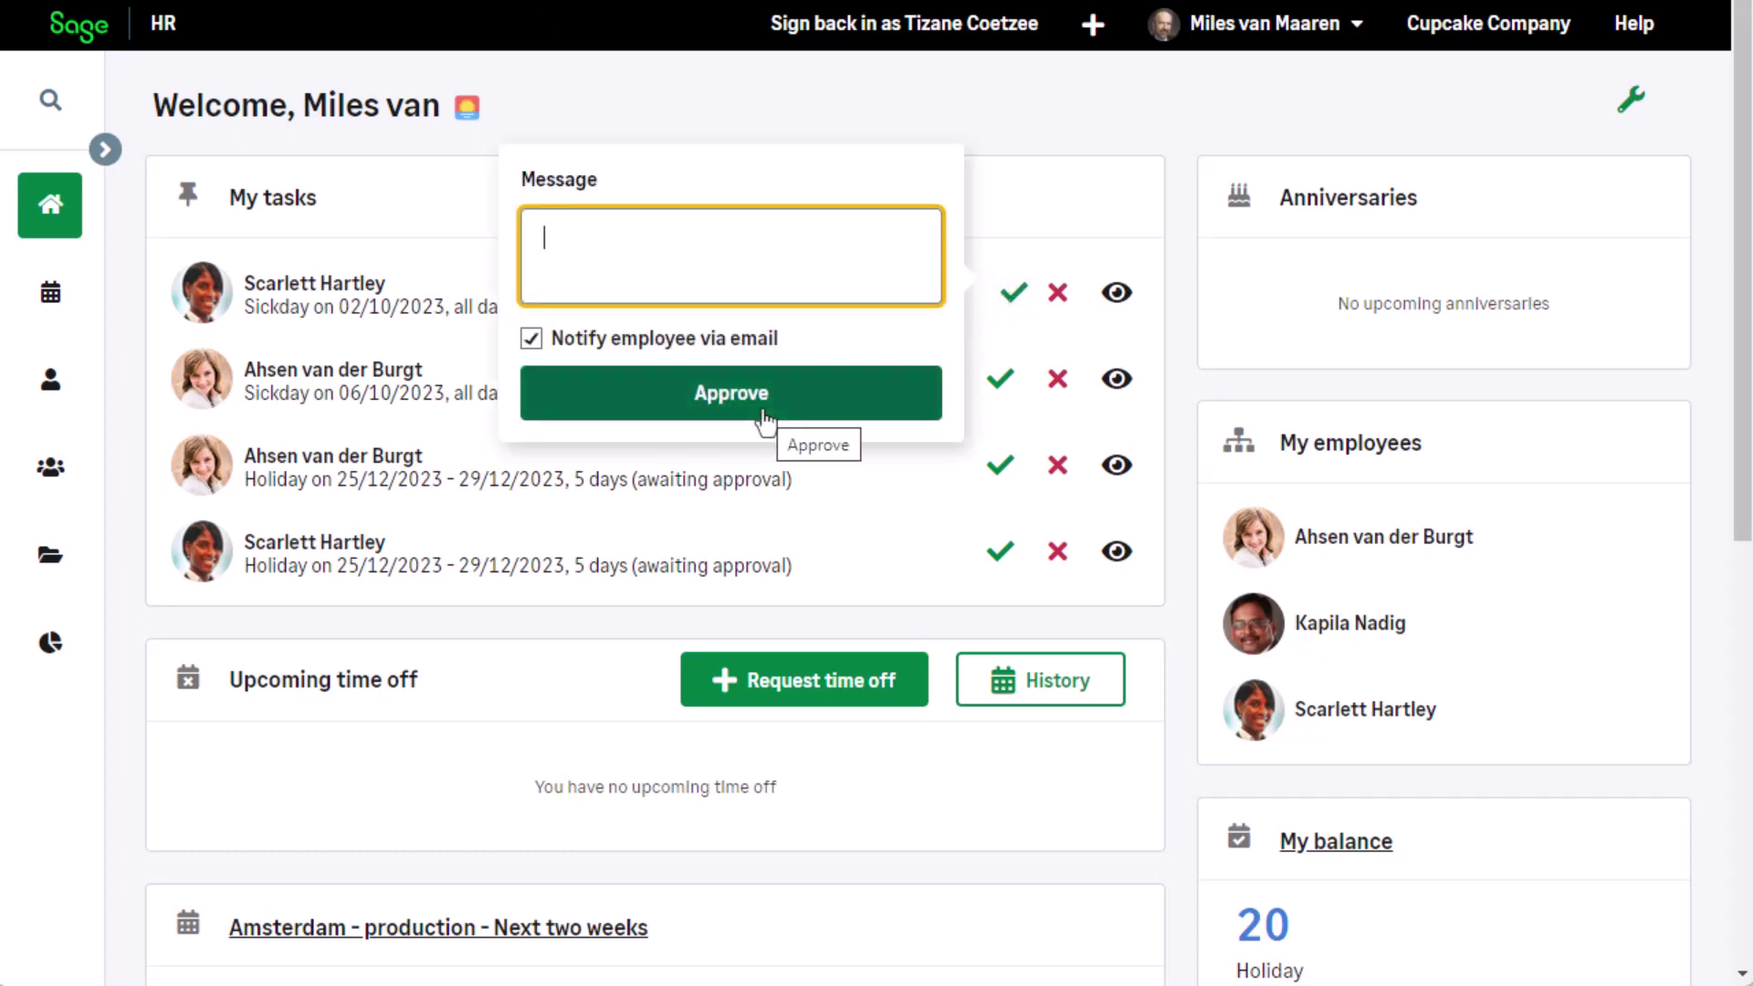
text(Approve)
key(Tab)
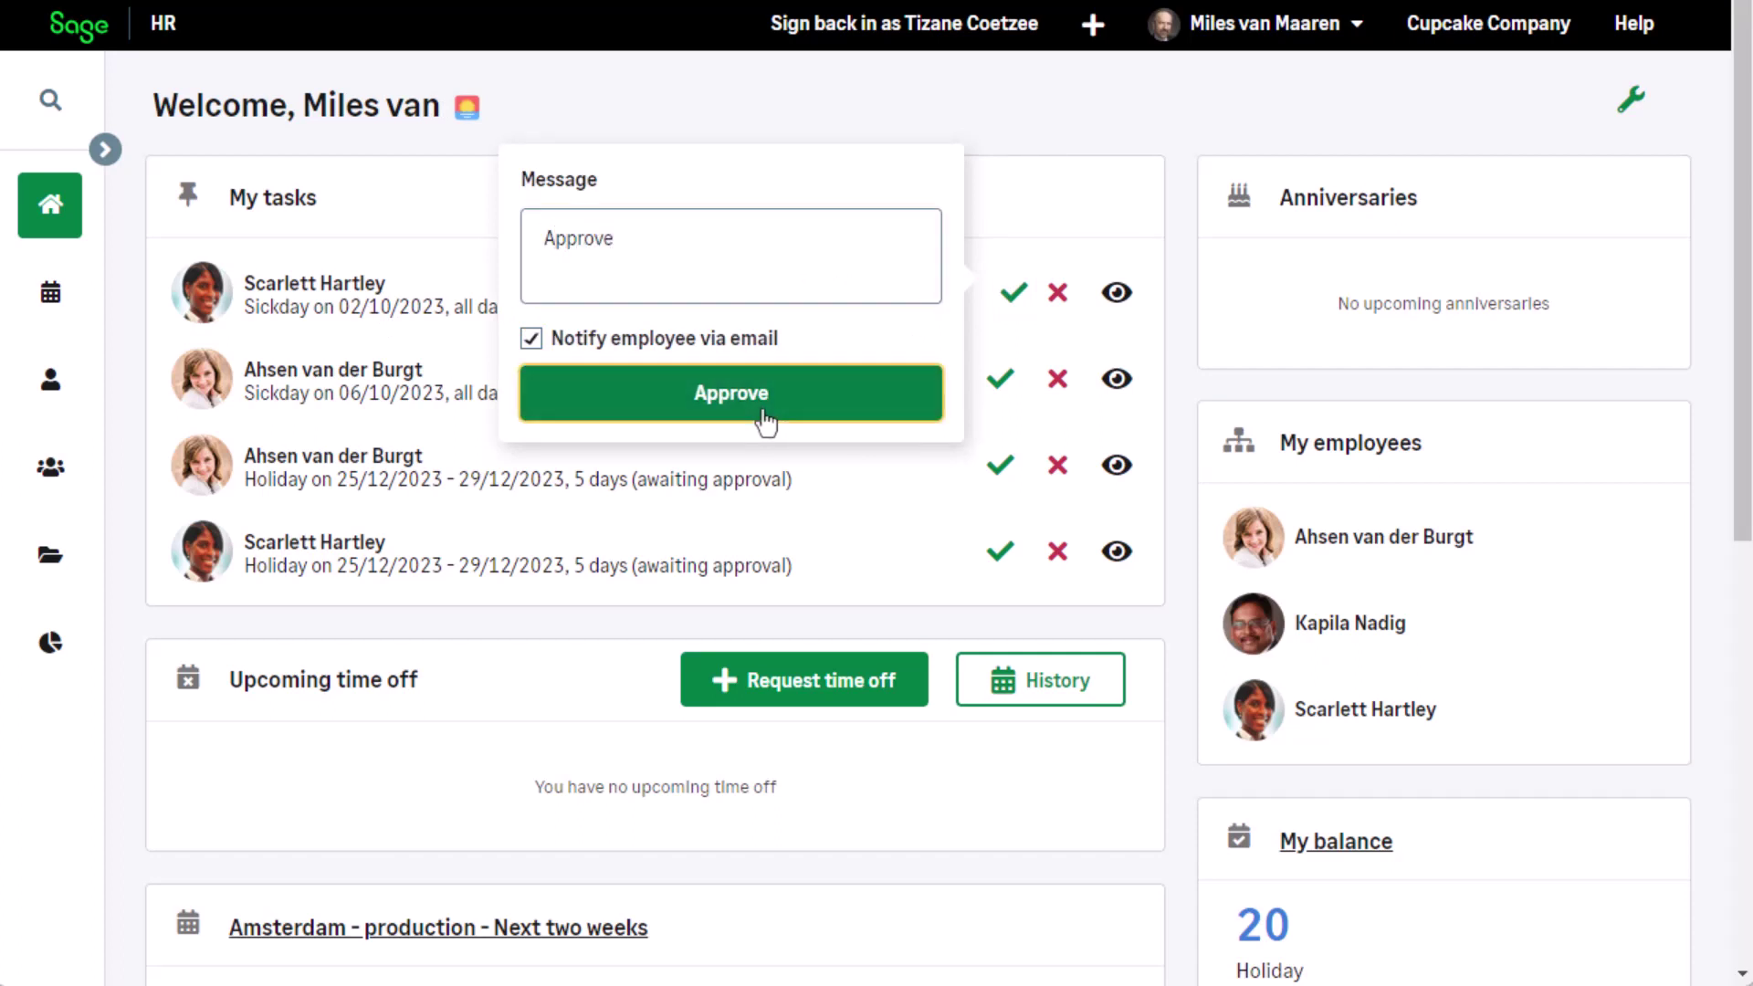
click(763, 413)
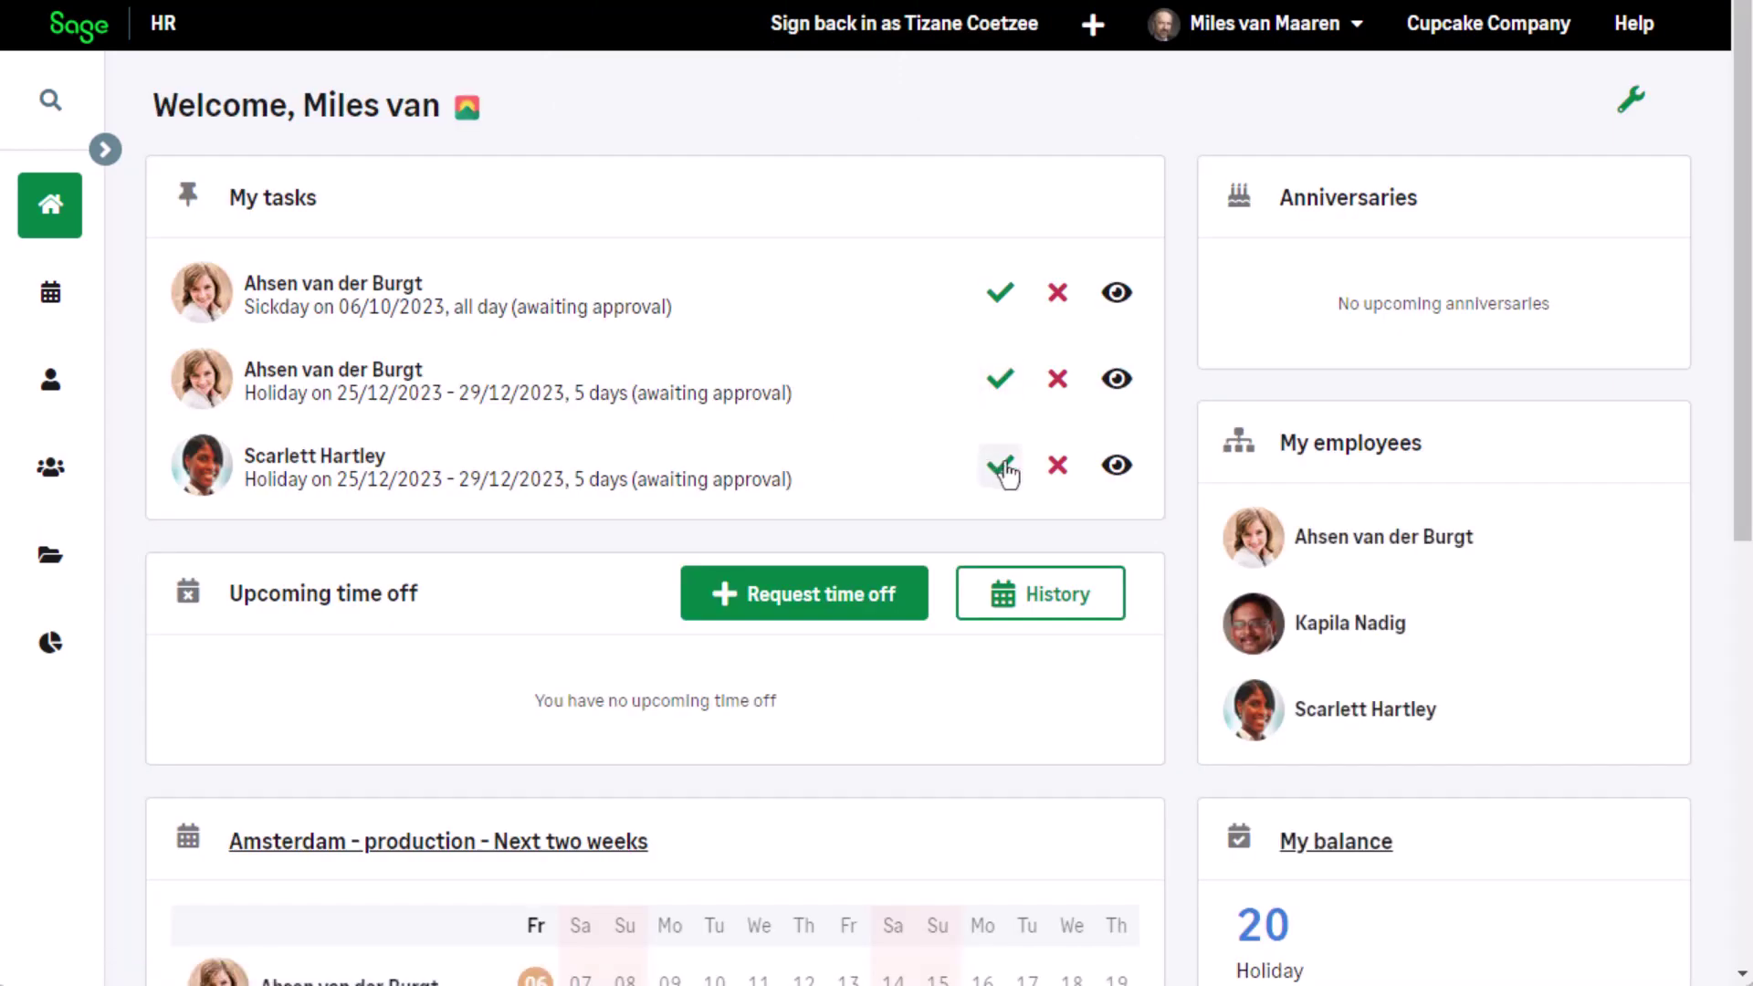
click(1001, 469)
click(688, 567)
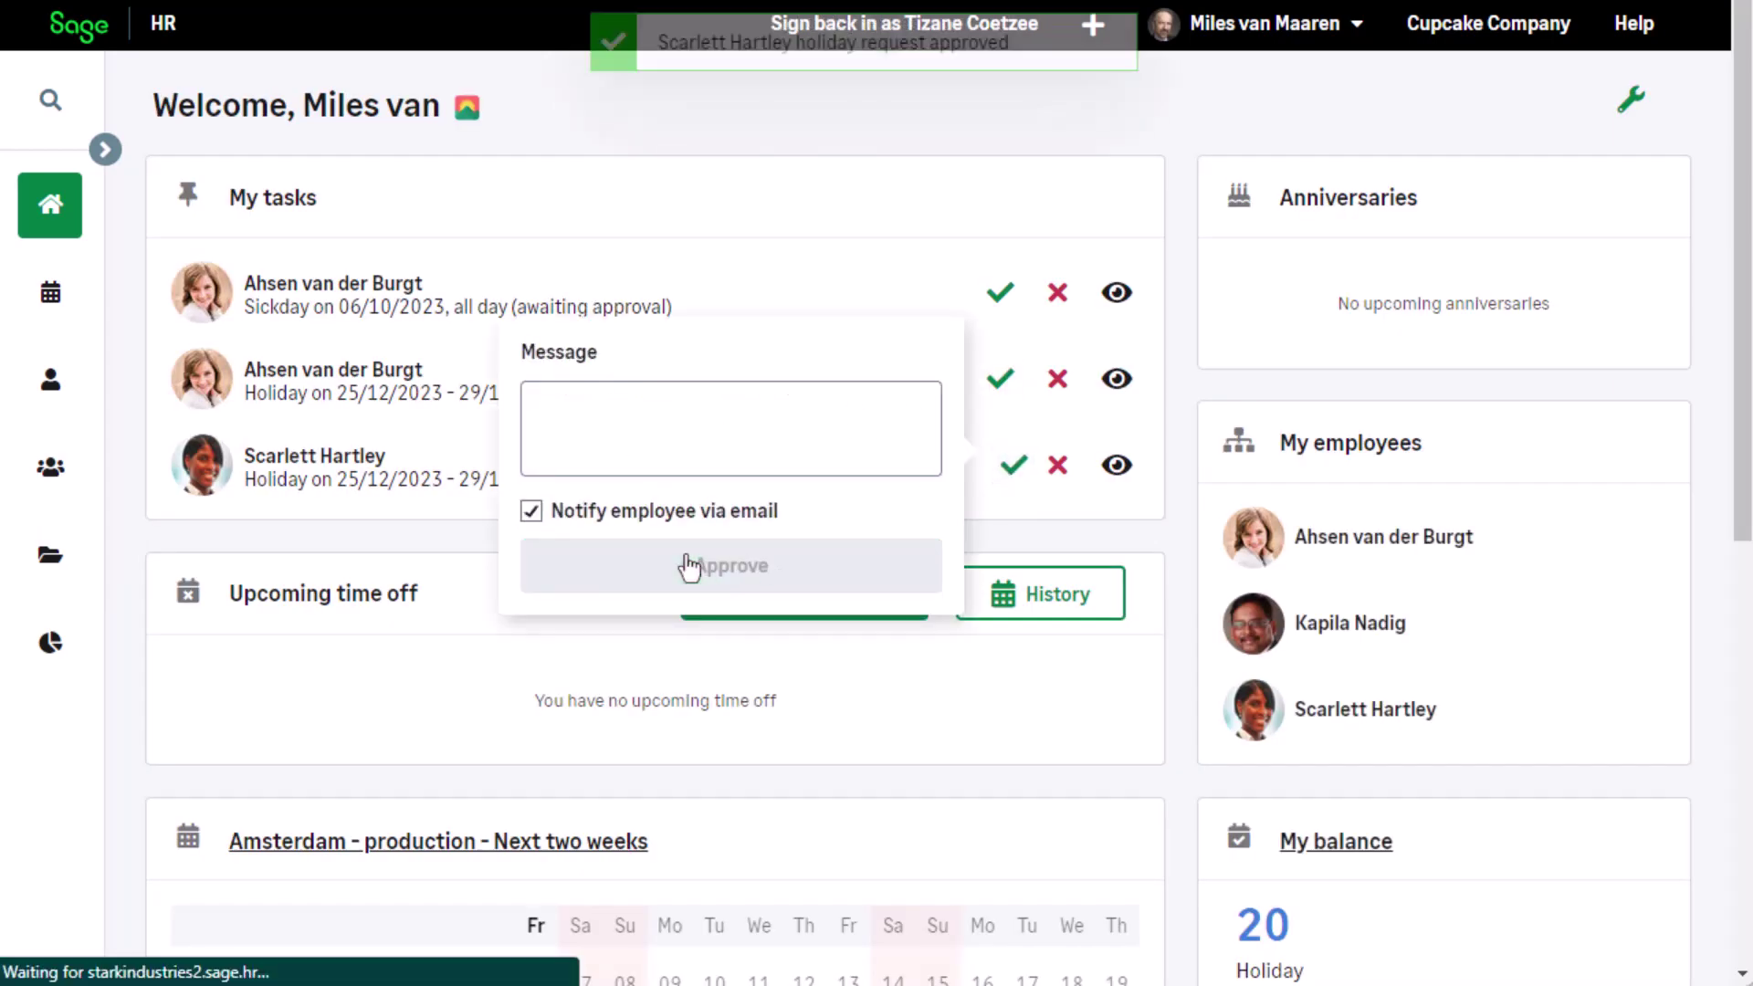